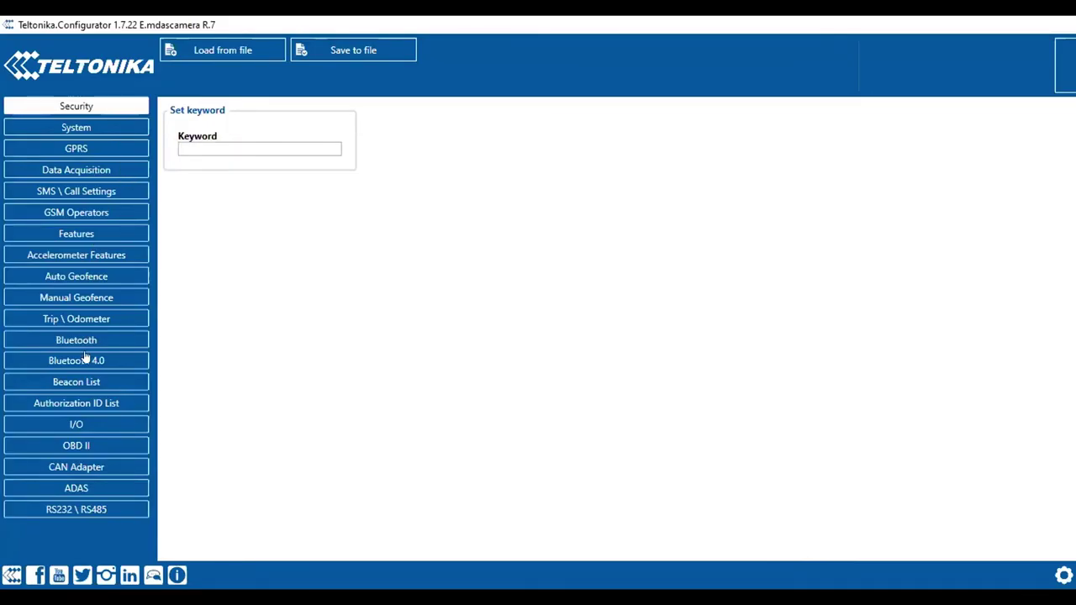
# Set the external UART mode to RS232 with the ADAS Camera mode, and open the ADAS settings
pyautogui.click(80, 514)
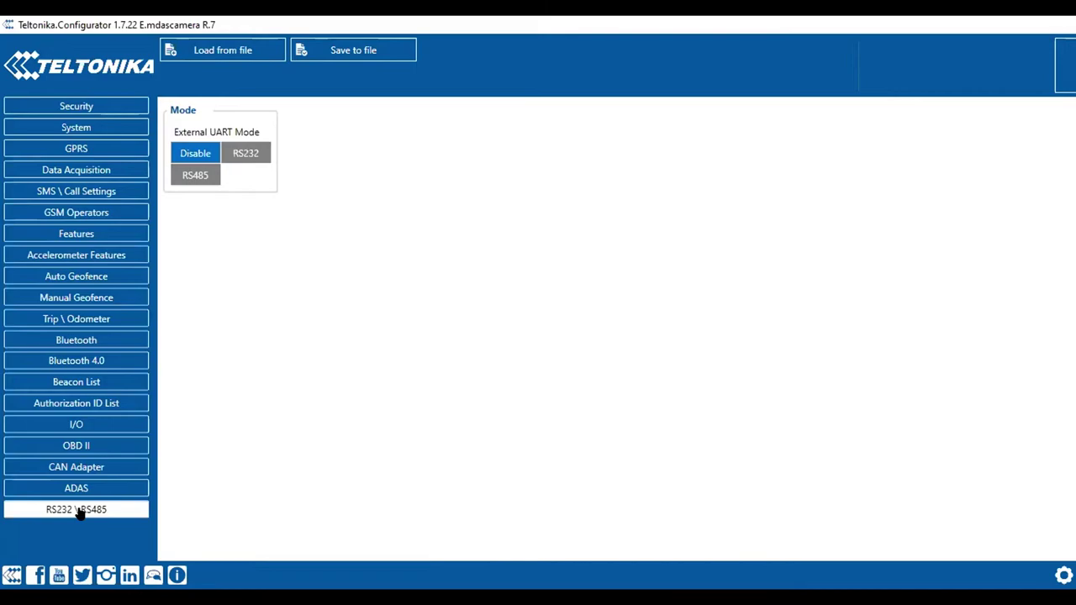
pyautogui.click(247, 151)
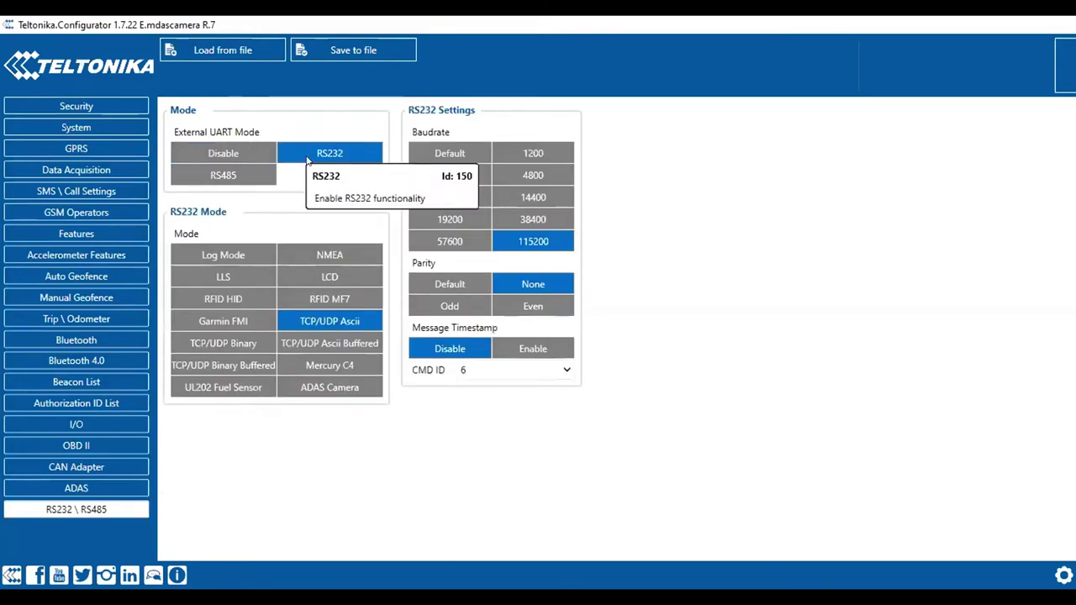
pyautogui.click(344, 389)
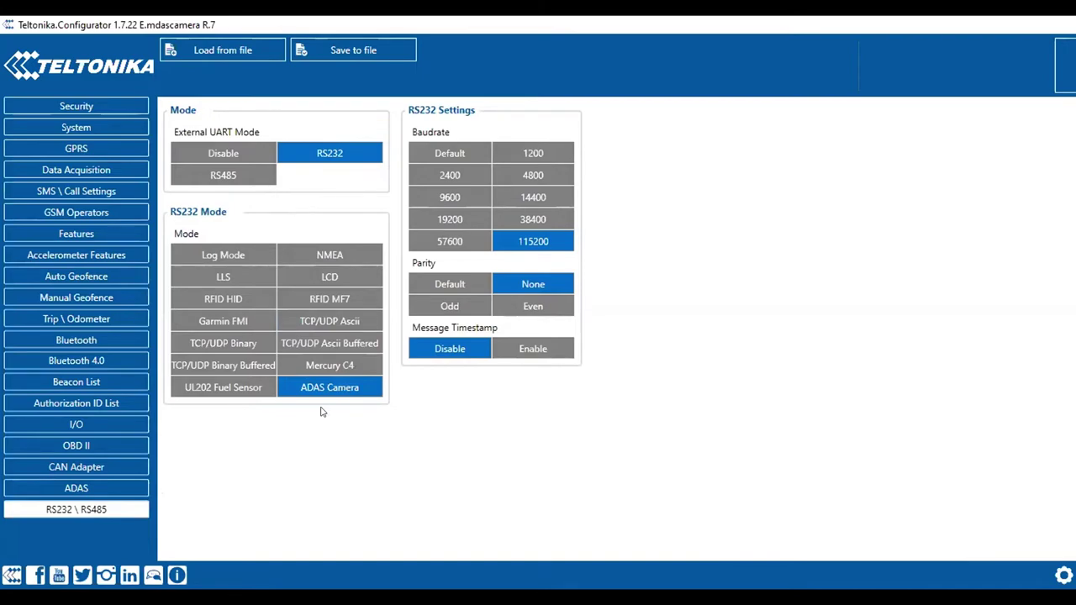
pyautogui.click(76, 489)
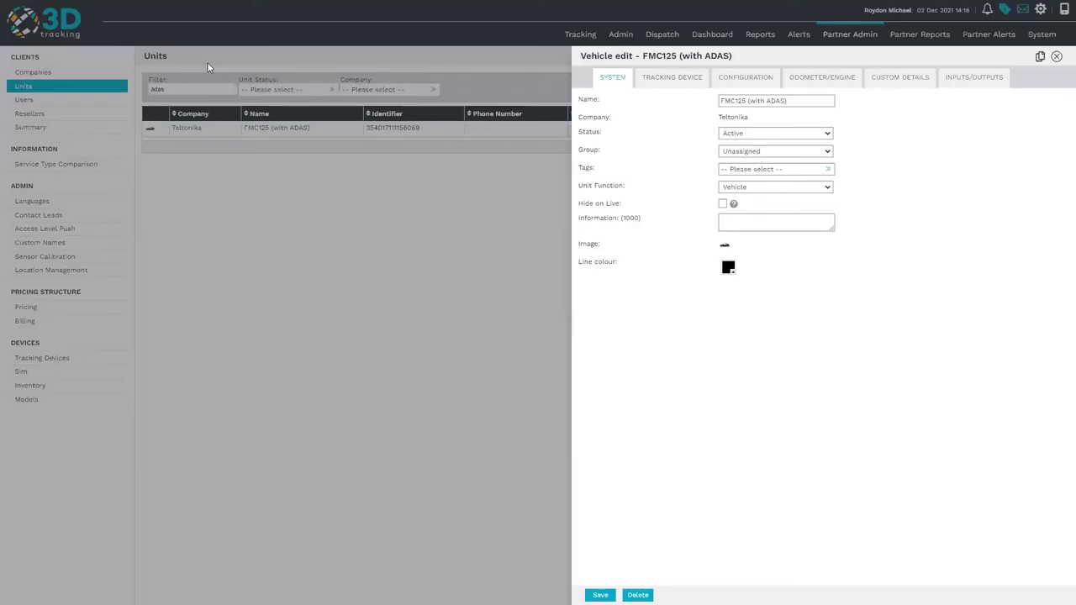
# In 3D Tracking, review the user-defined and system-defined inputs/outputs of the FMC125 (with ADAS) vehicle, and open its configuration
pyautogui.click(974, 80)
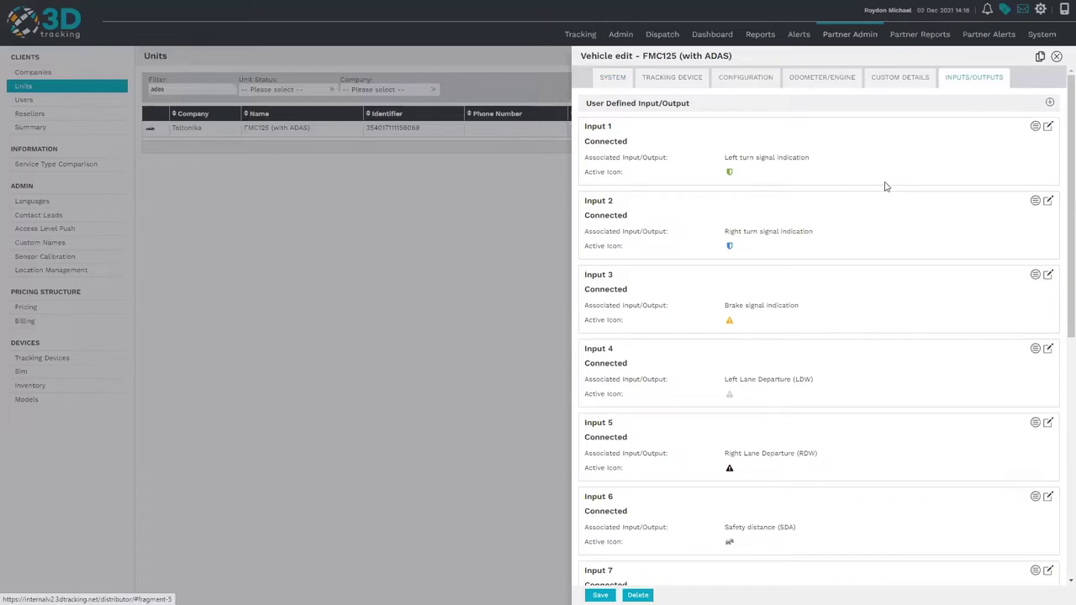
pyautogui.scroll(-1, 858, 217)
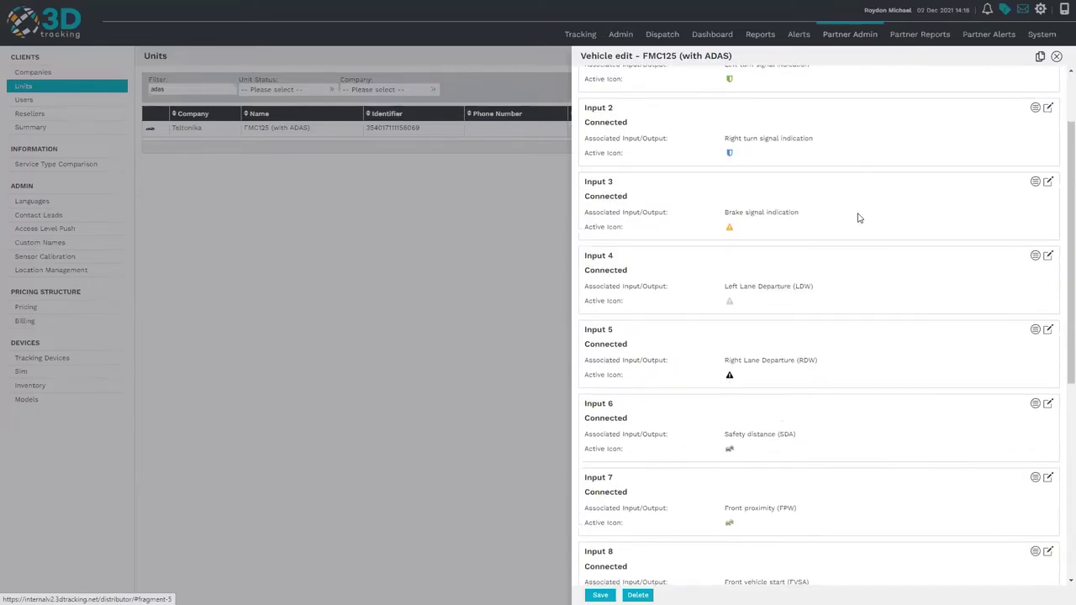
pyautogui.scroll(1, 859, 217)
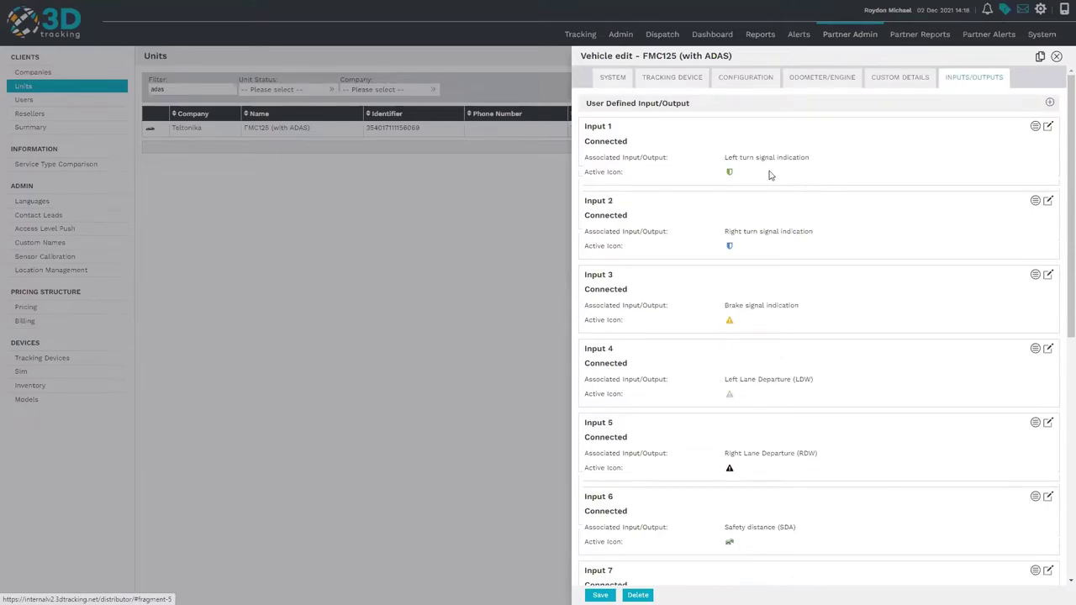
pyautogui.scroll(-1, 768, 225)
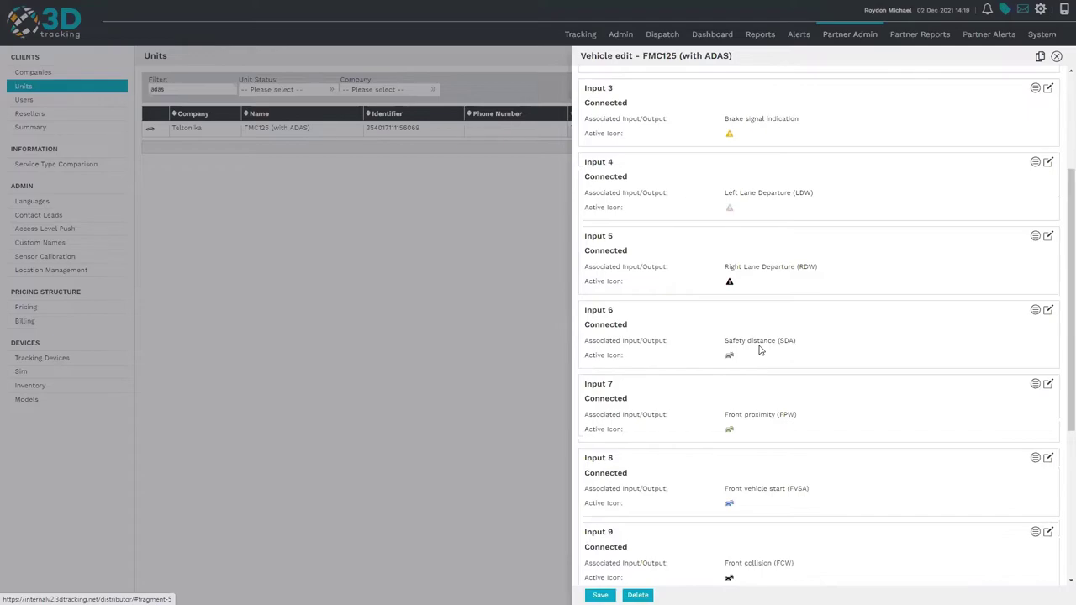
pyautogui.scroll(-2, 759, 347)
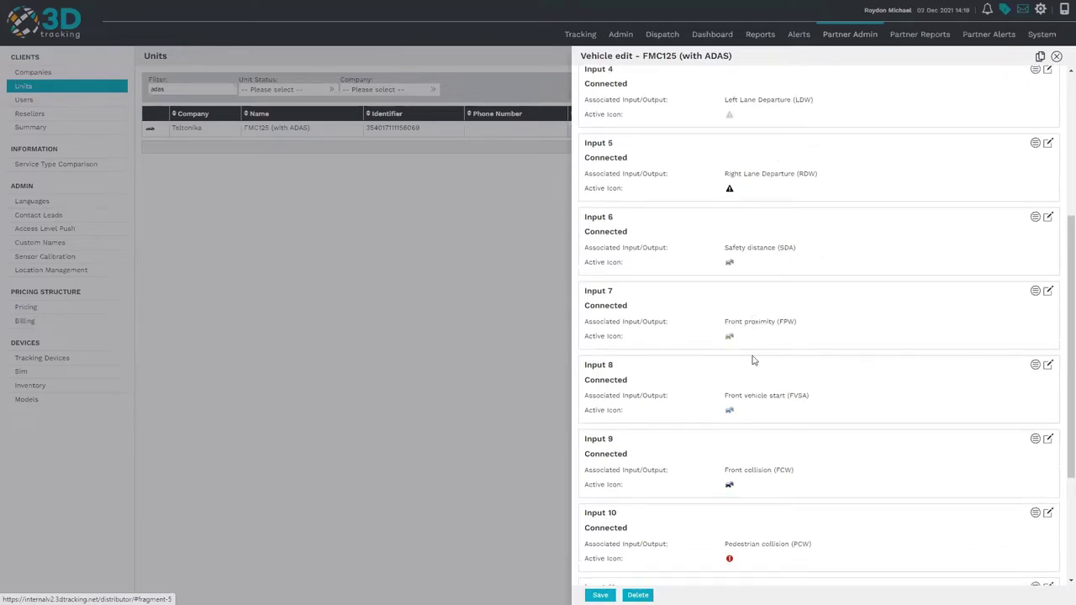
pyautogui.scroll(-1, 752, 360)
pyautogui.scroll(-1, 753, 359)
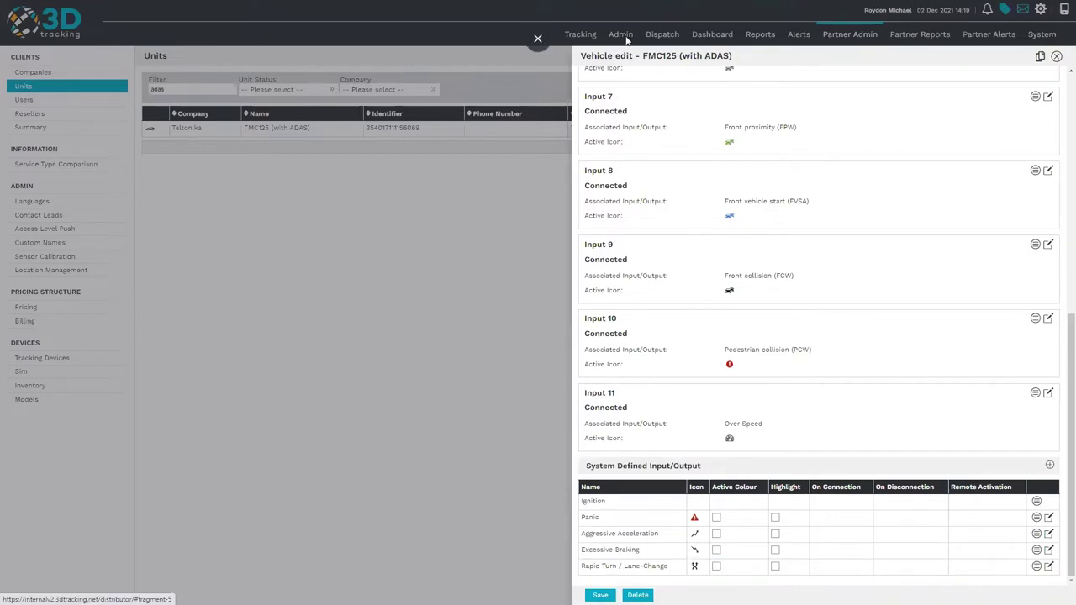
pyautogui.scroll(5, 801, 200)
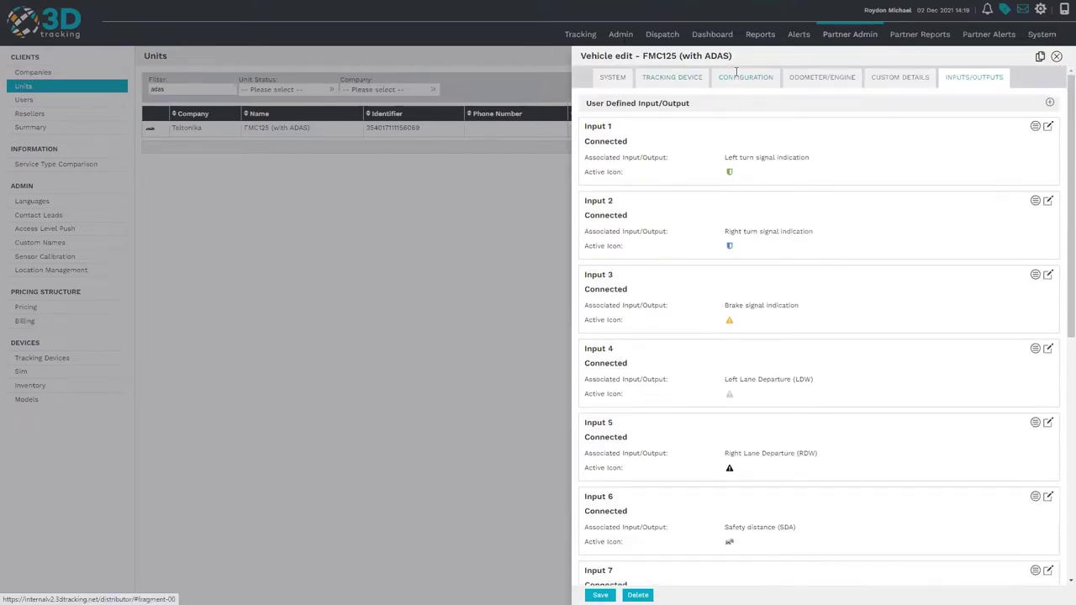
pyautogui.click(737, 74)
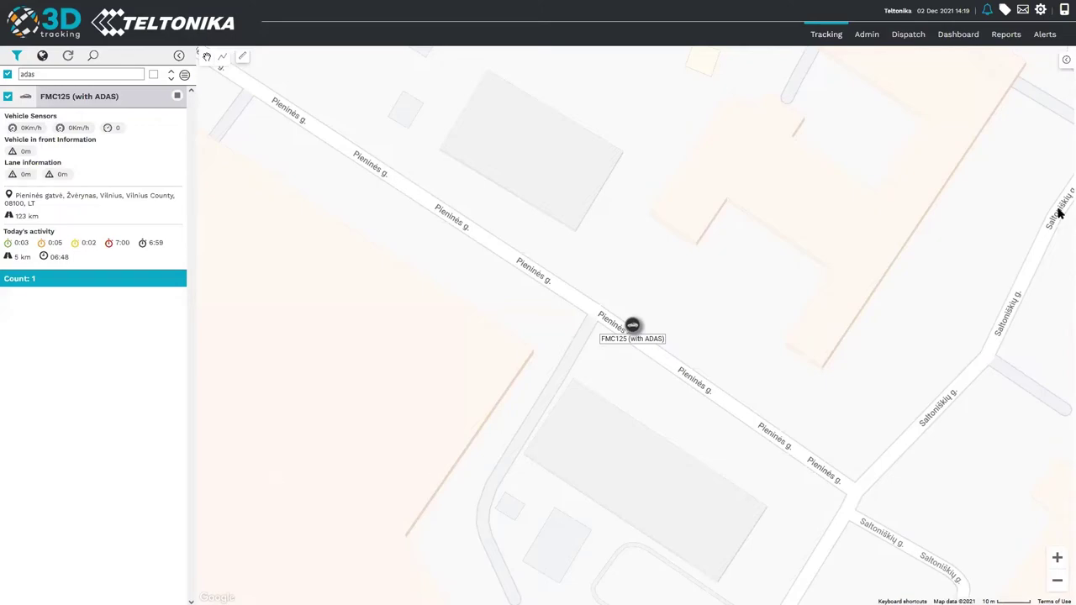
# Show FMC125 (with ADAS) on the tracking map and view its Distance to Vehicle in Front chart
pyautogui.moveTo(1061, 7)
pyautogui.click(120, 95)
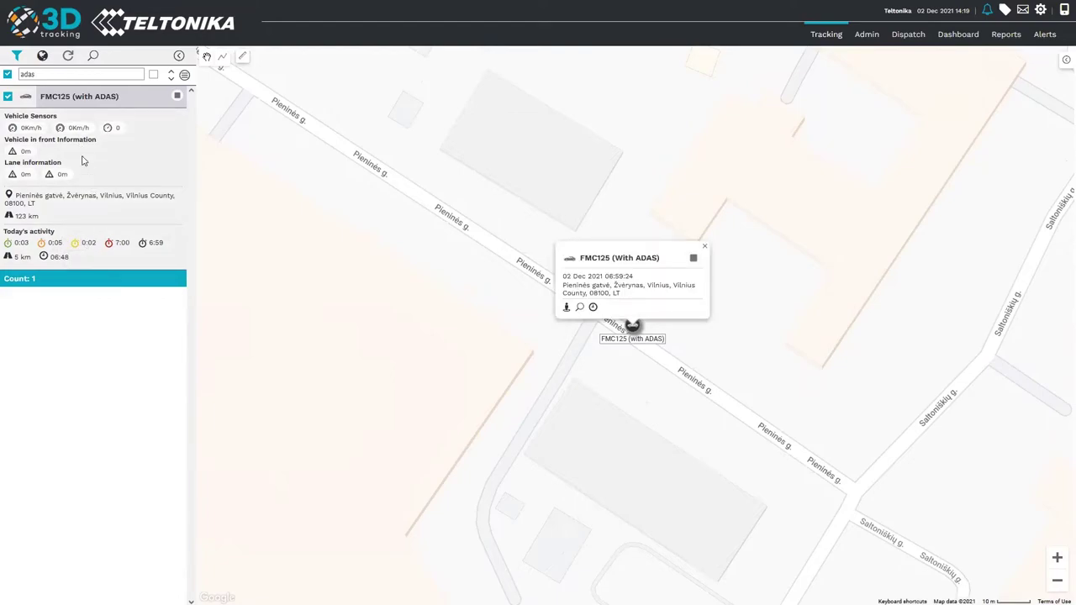
pyautogui.moveTo(22, 156)
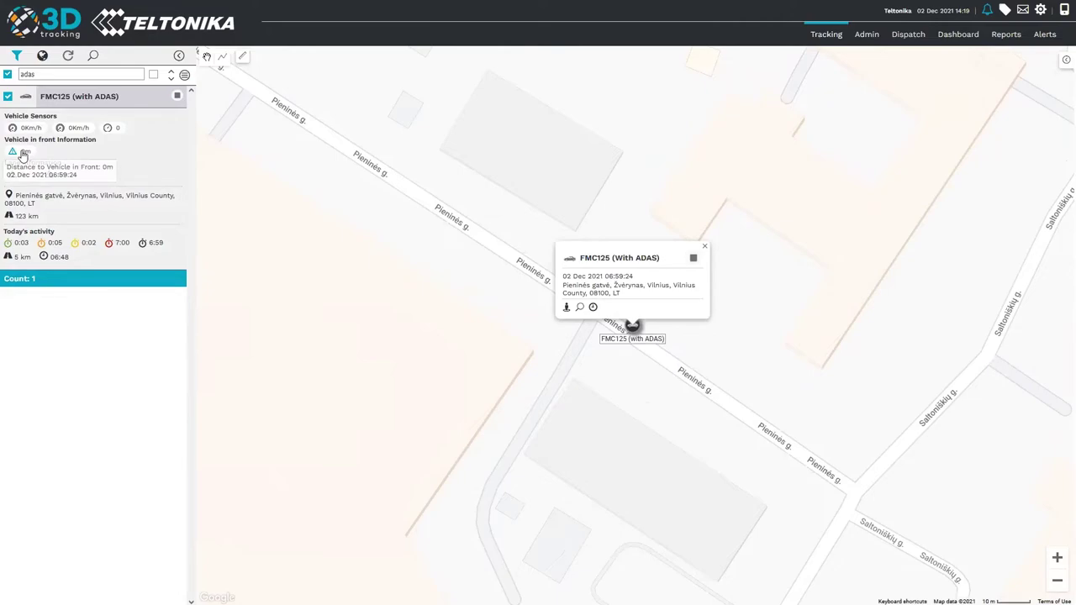
pyautogui.click(23, 154)
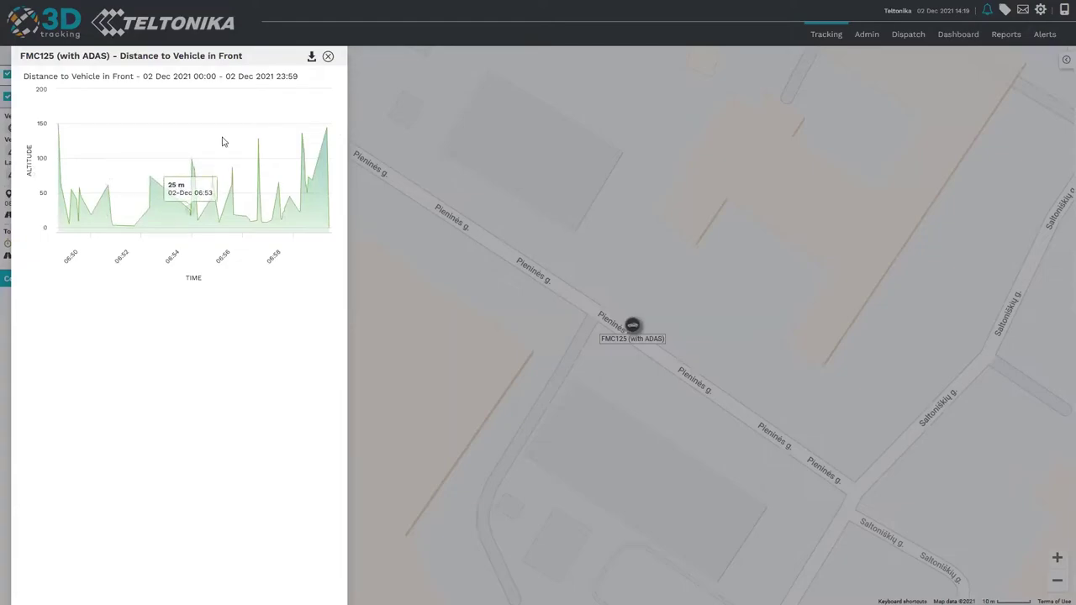
pyautogui.click(329, 56)
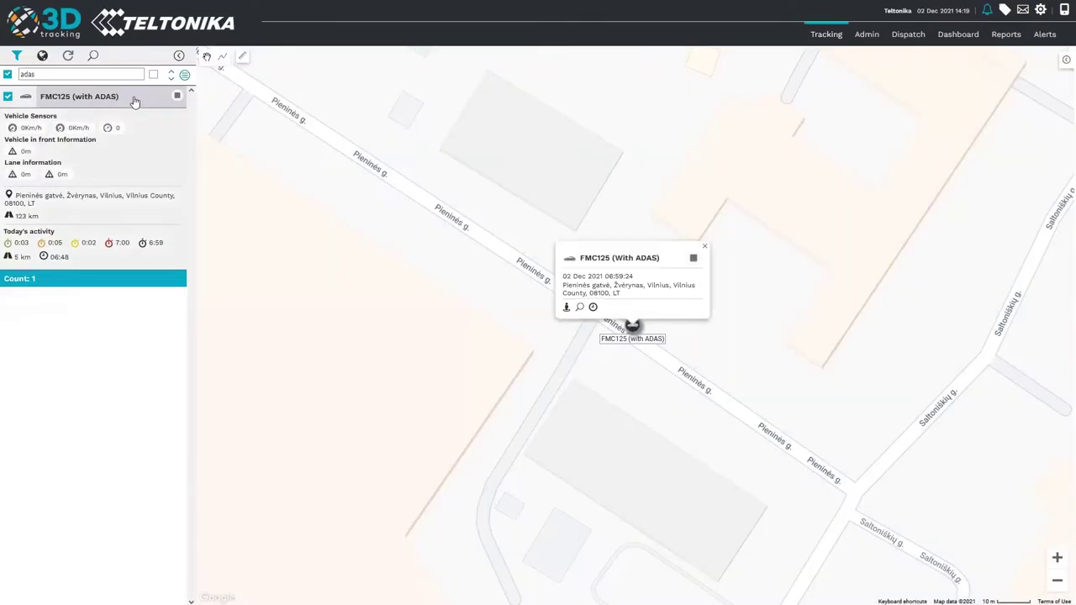
# Open the details of Trip 1 (02 Dec 2021) for FMC125 (with ADAS) and examine its table of ADAS events
pyautogui.click(133, 100)
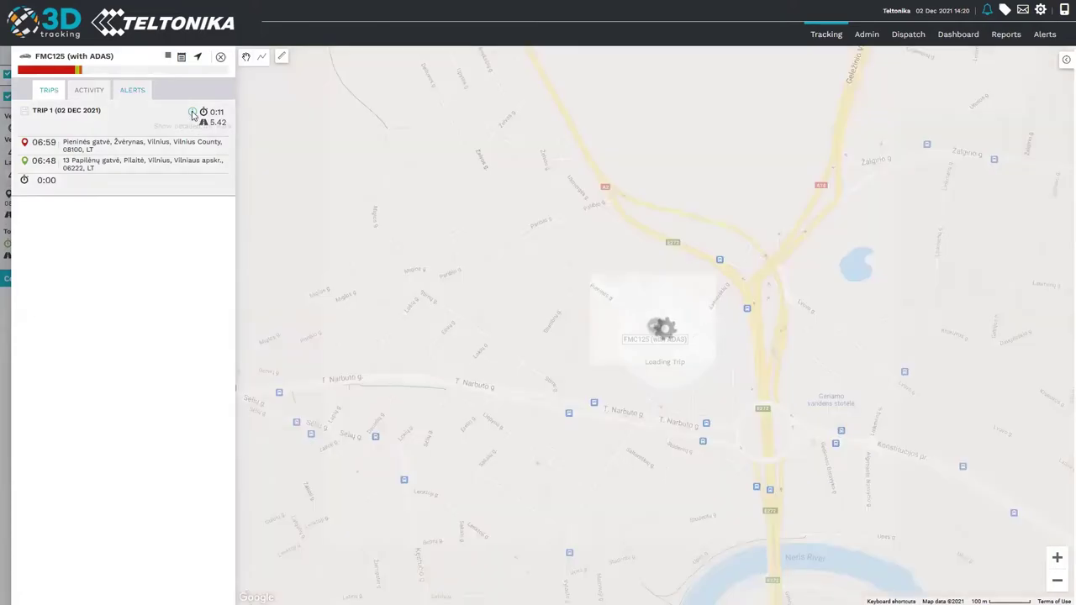
pyautogui.click(192, 113)
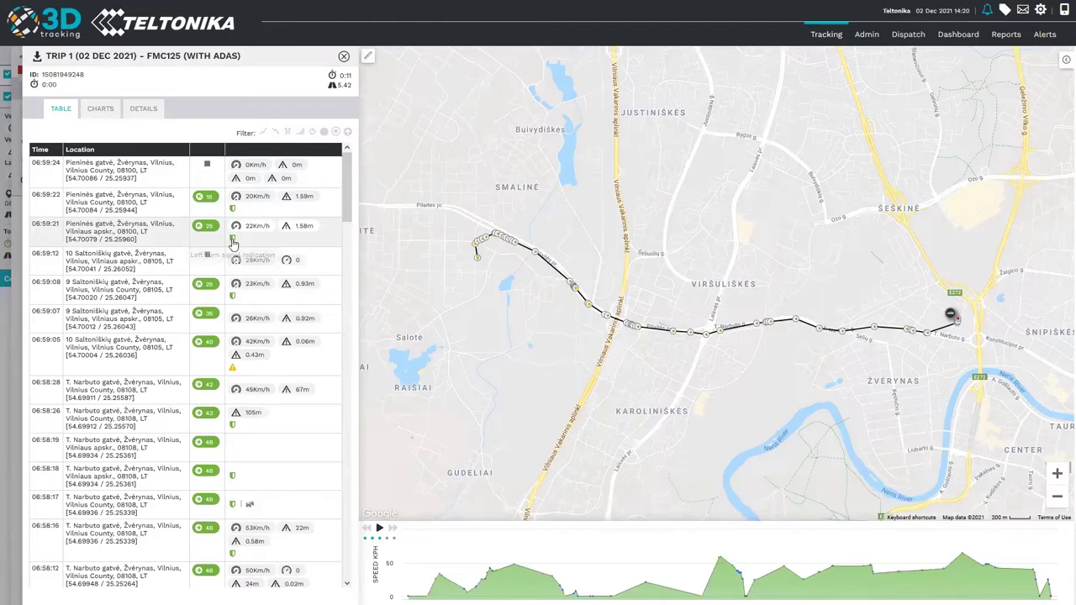
pyautogui.scroll(-10, 311, 223)
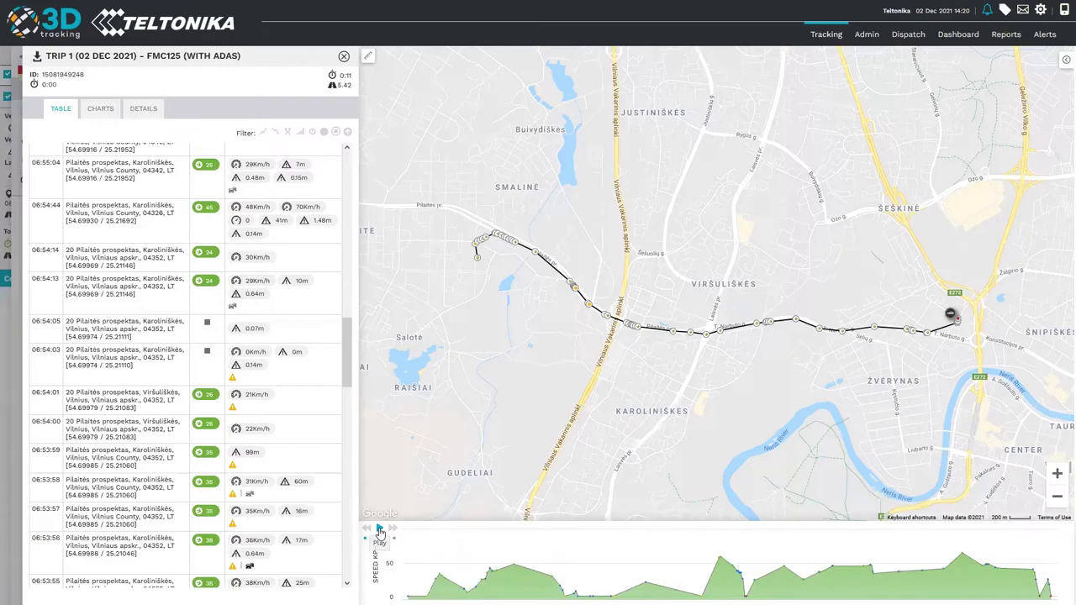
pyautogui.scroll(10, 243, 377)
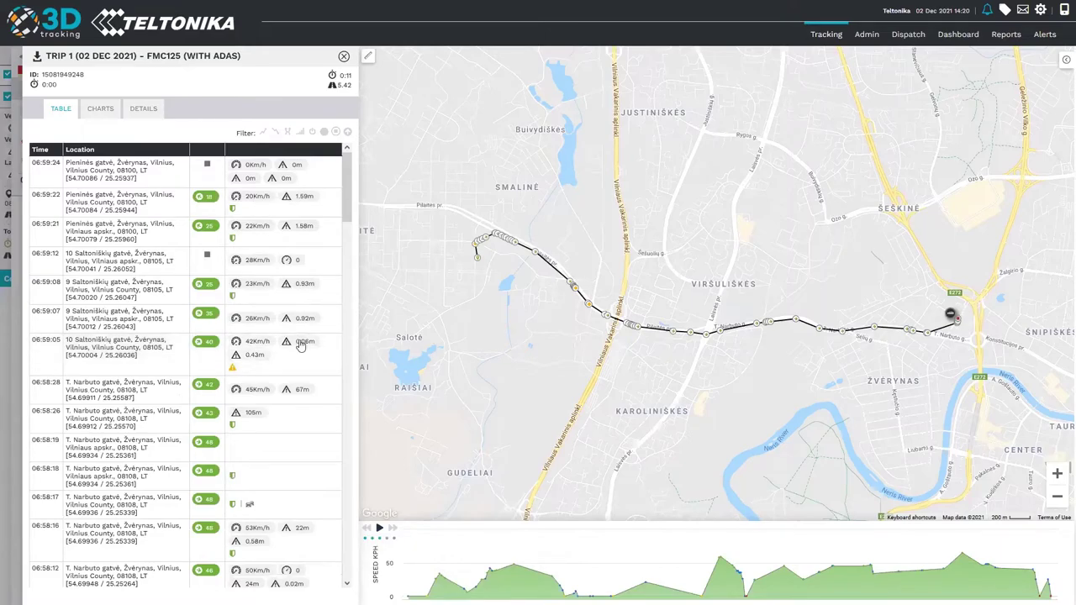
pyautogui.scroll(-5, 277, 361)
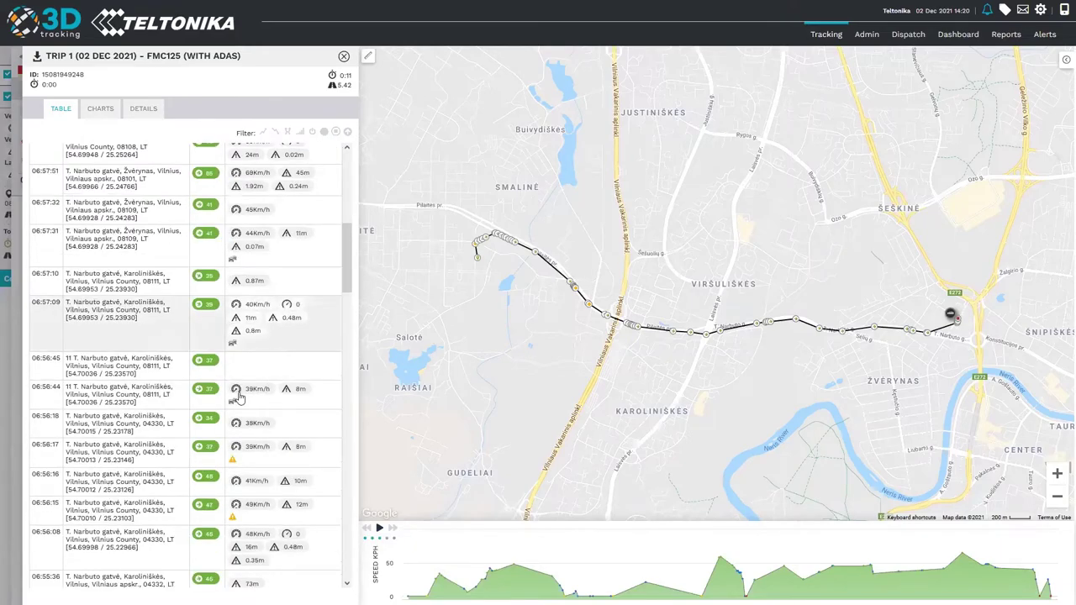
# Inspect the trip's 06:56:44 record up close on the map, and dismiss its information popup
pyautogui.click(98, 400)
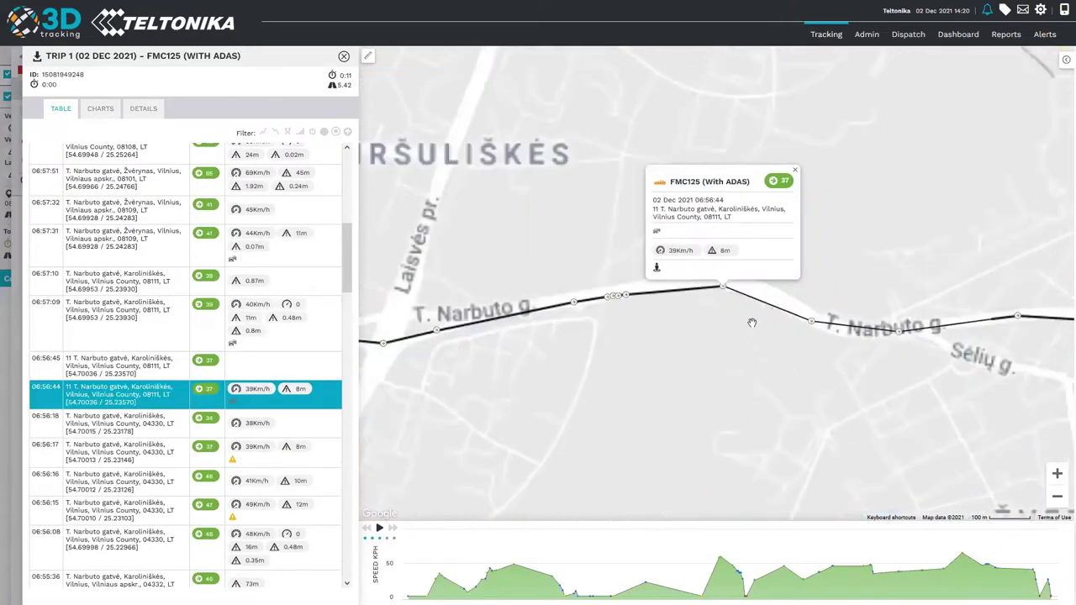
pyautogui.scroll(3, 701, 286)
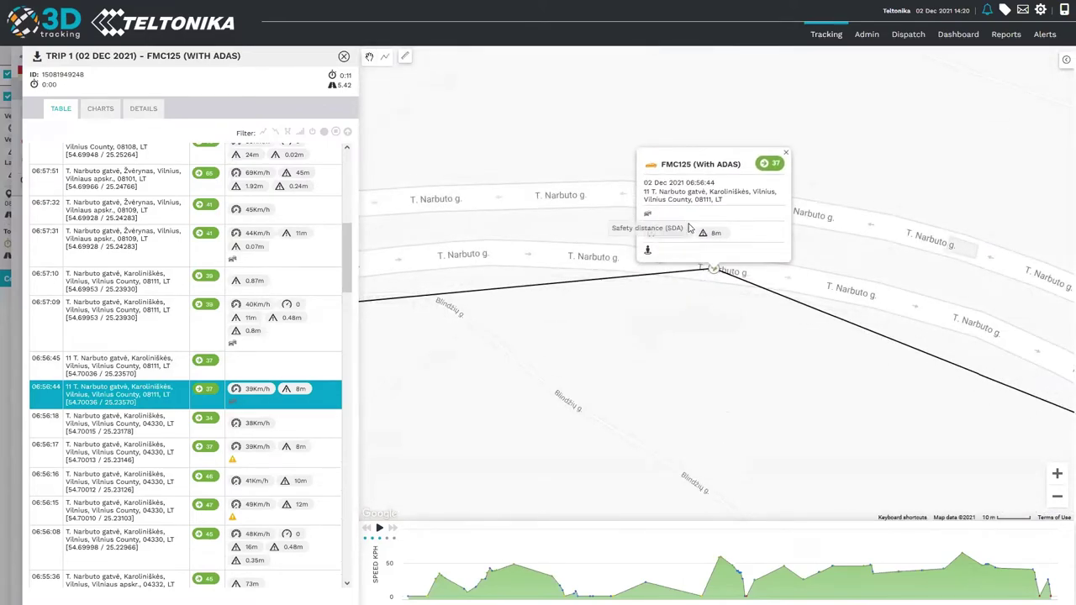
pyautogui.moveTo(708, 240)
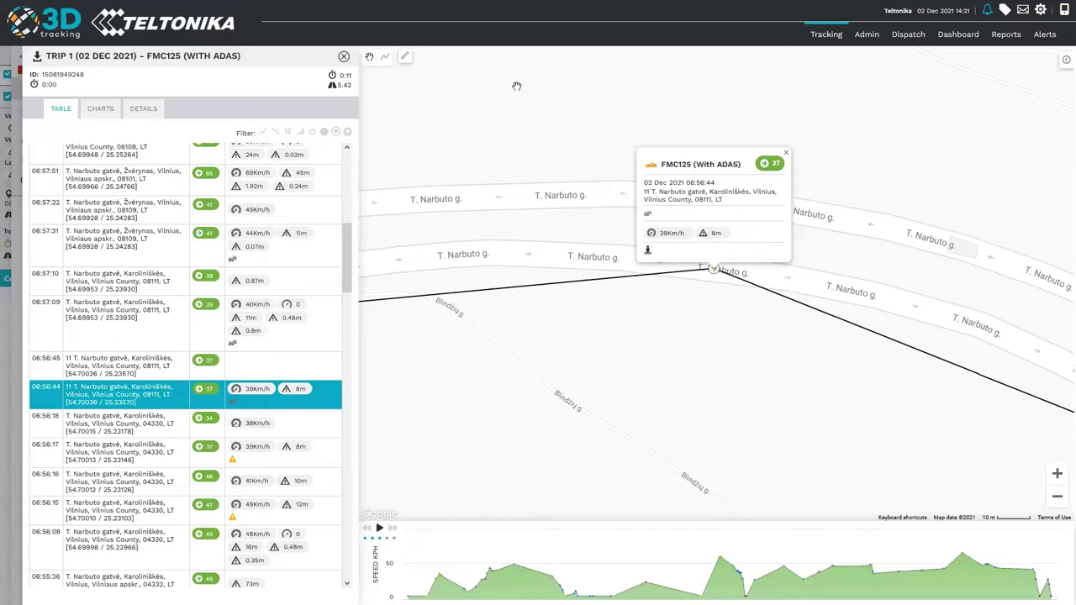
pyautogui.click(785, 153)
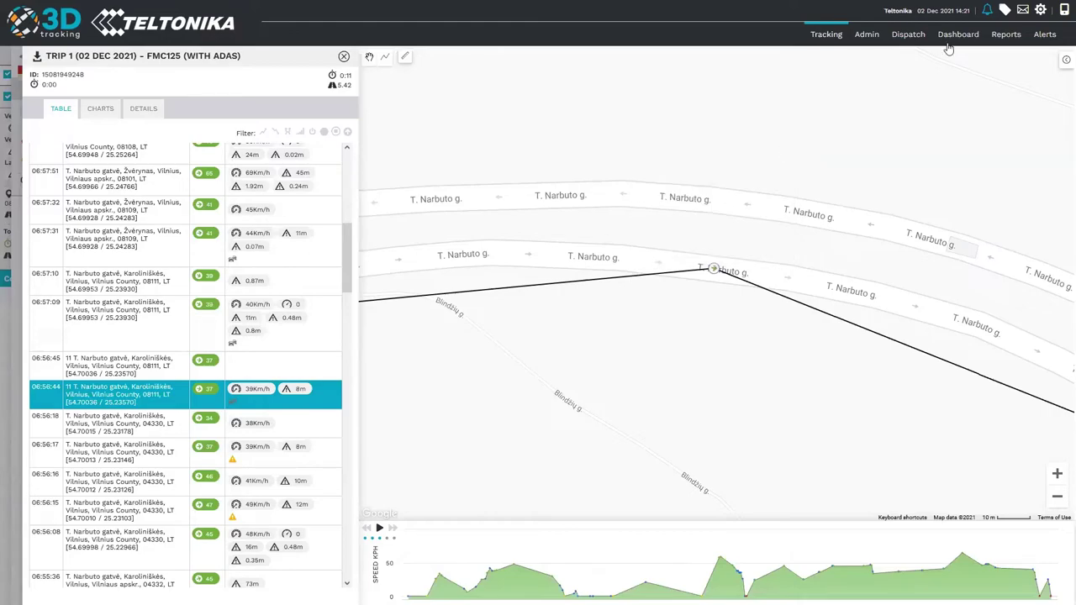
# Open the Input Report among the productivity reports and show its previously run reports
pyautogui.click(1005, 34)
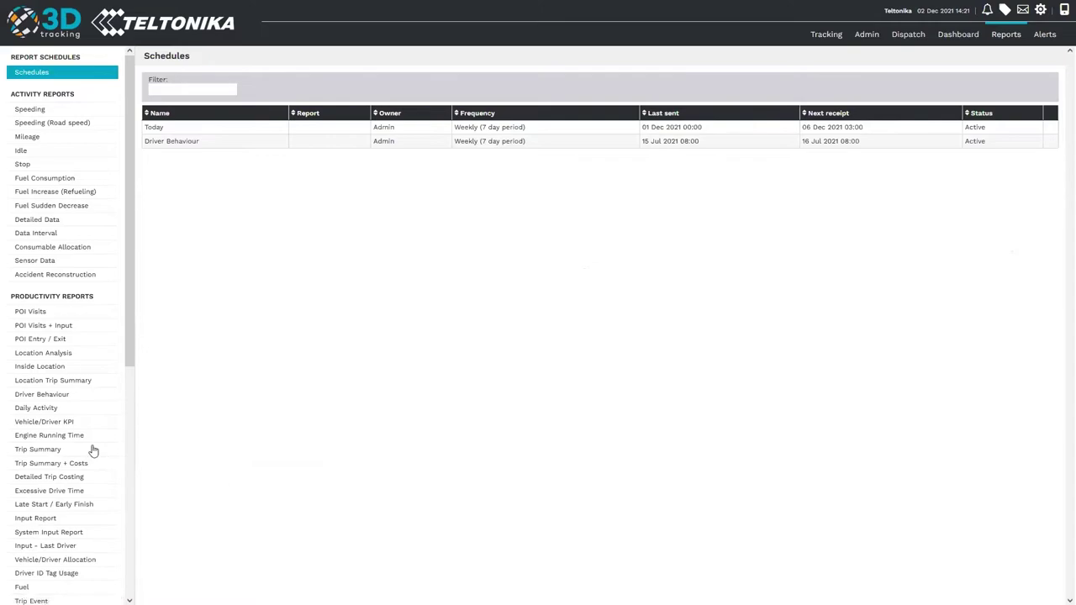
pyautogui.scroll(-1, 95, 450)
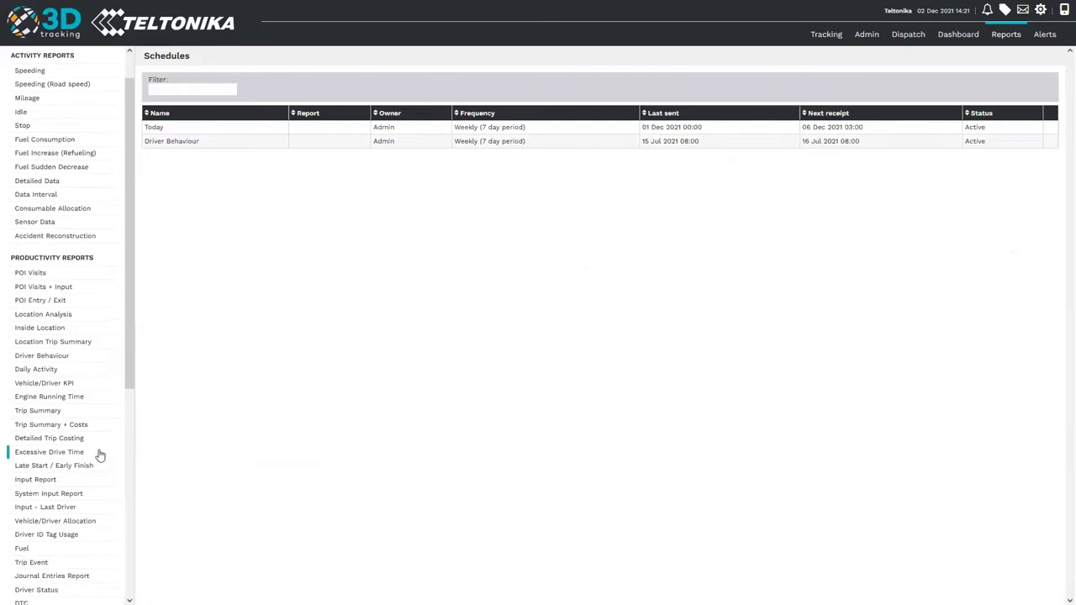
pyautogui.click(35, 479)
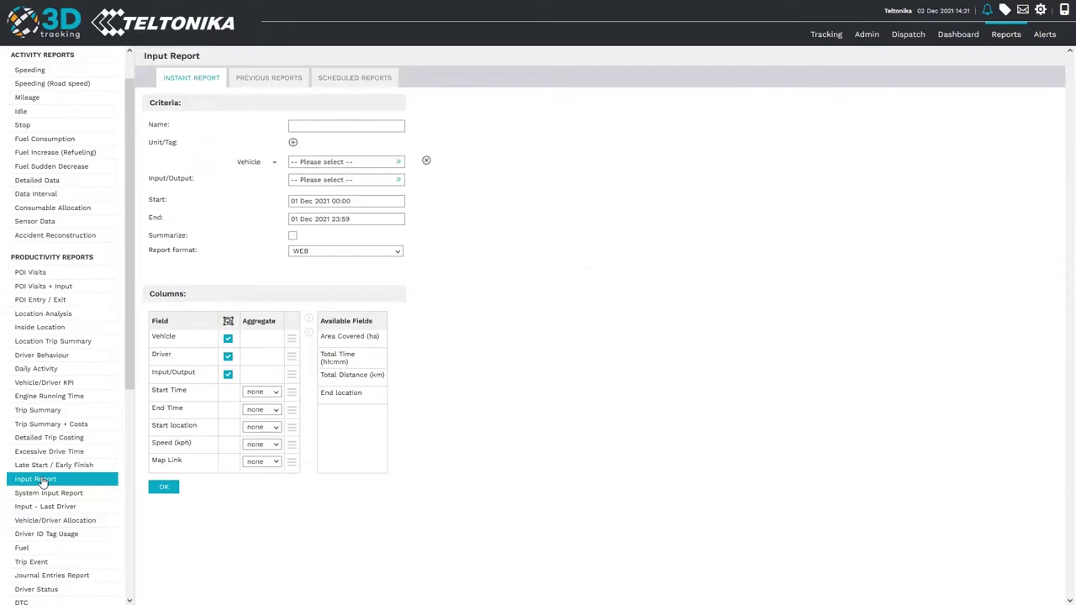
pyautogui.click(257, 77)
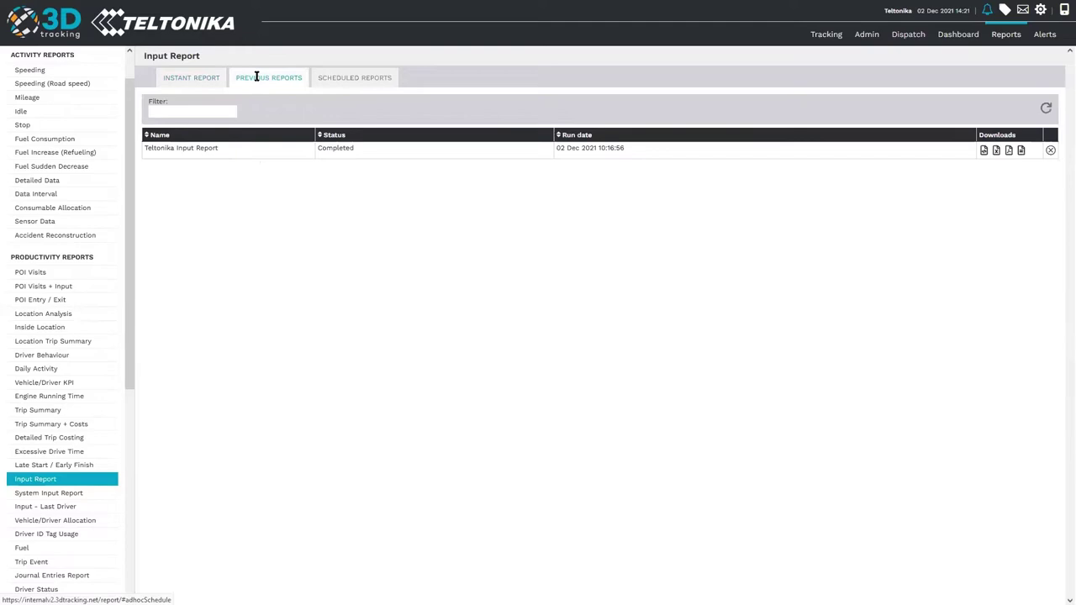
# Review the Teltonika Input Report's criteria, including its selected inputs/outputs, and close the details without changes
pyautogui.click(604, 150)
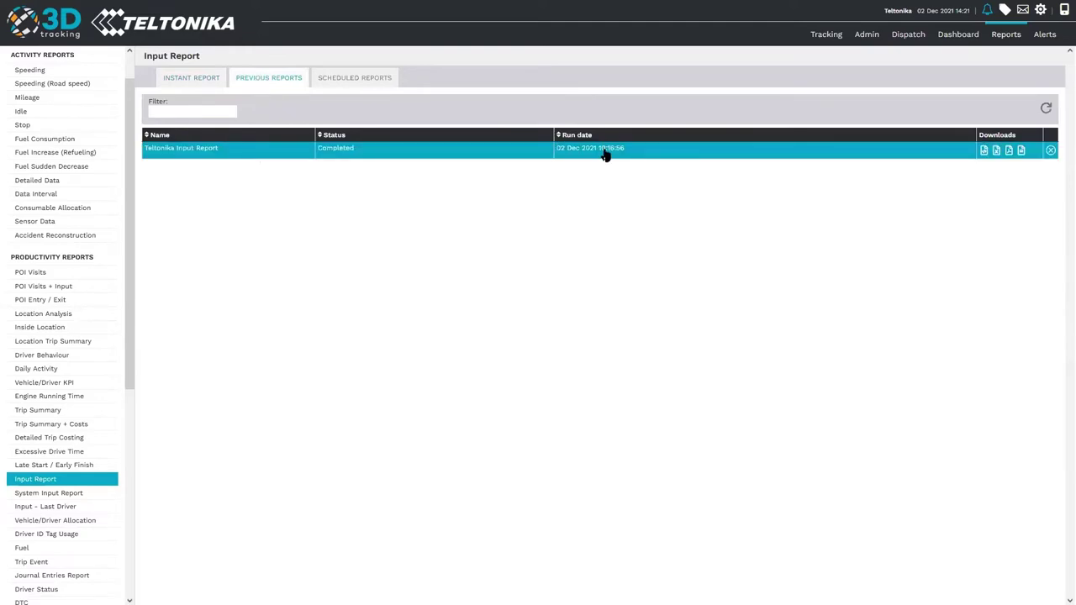
pyautogui.click(605, 151)
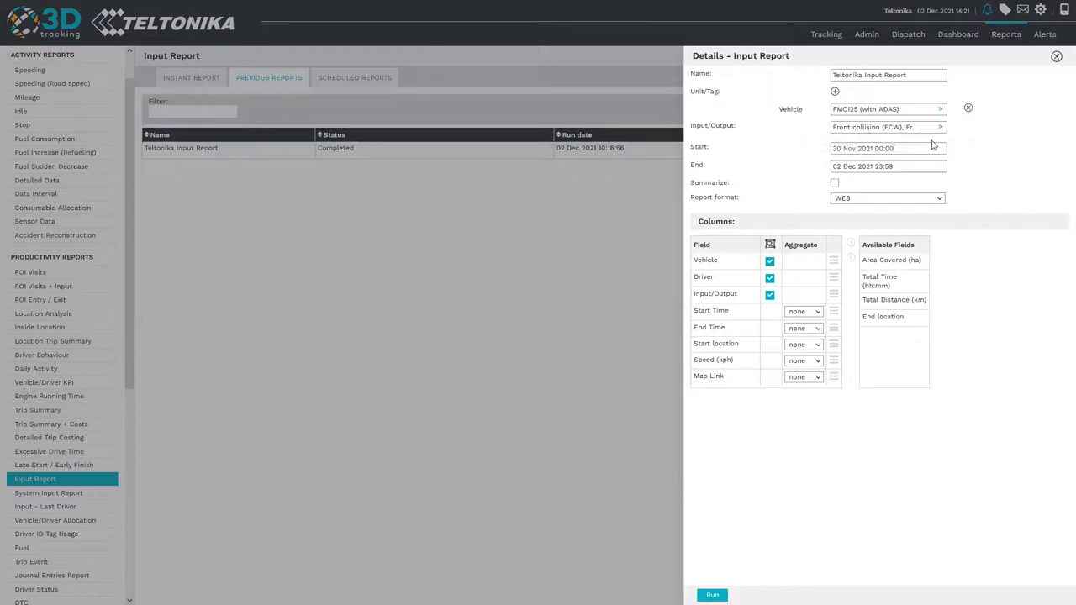
pyautogui.click(905, 126)
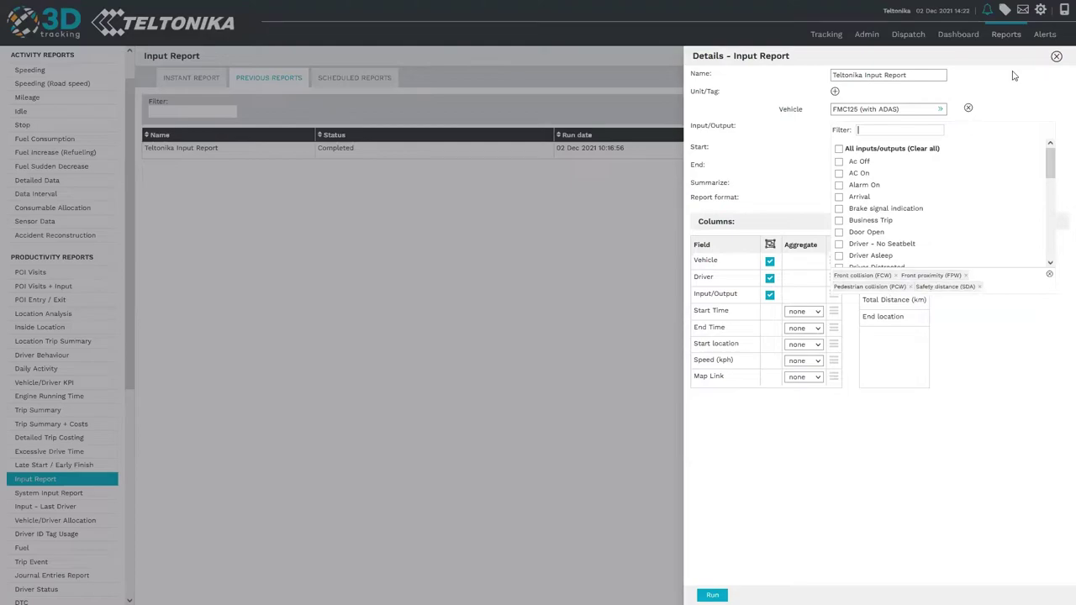
pyautogui.click(1055, 56)
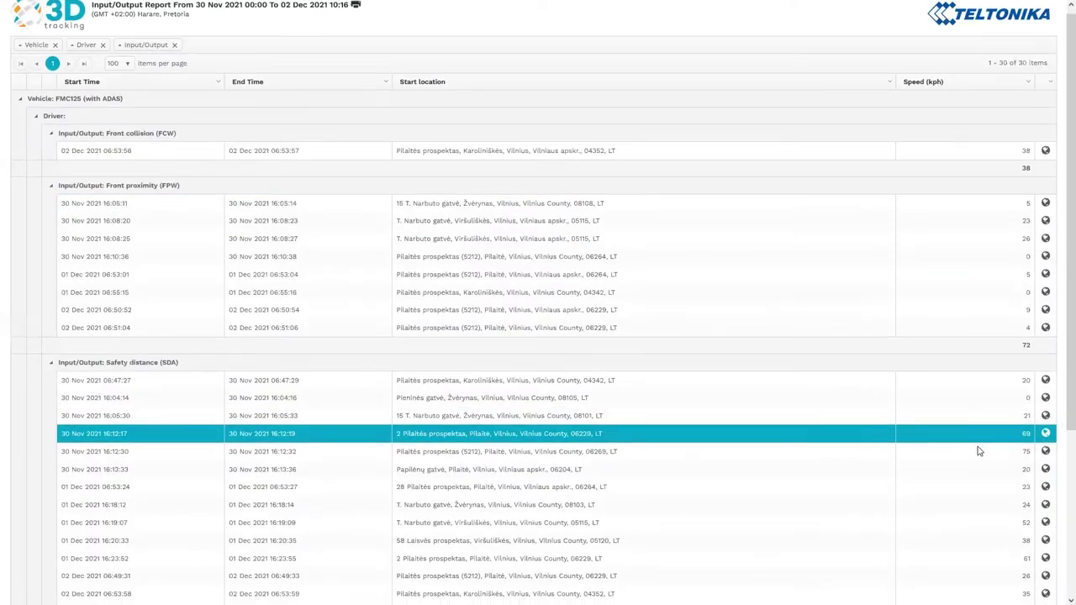
# In the web report, show the map location of the safety distance (SDA) event from 01 Dec 2021 16:18:12
pyautogui.scroll(-3, 980, 449)
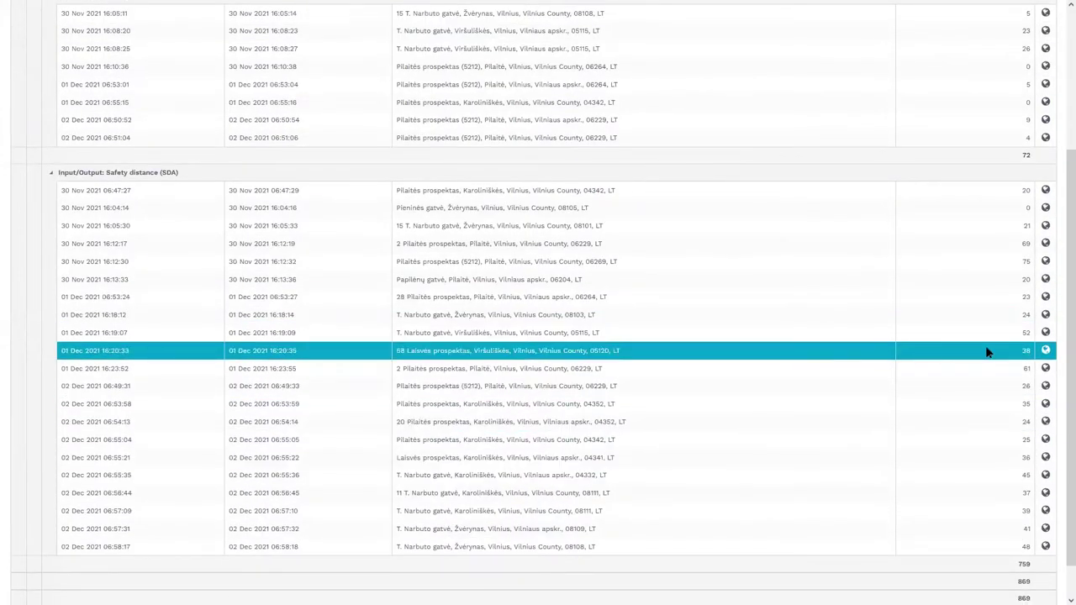
pyautogui.click(1044, 314)
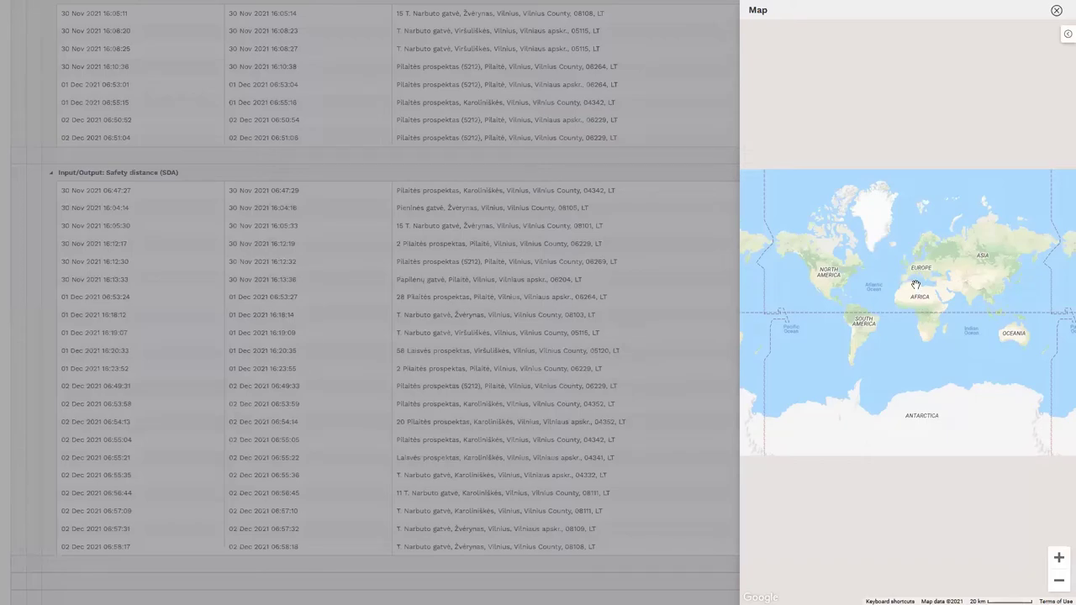
# Close the event map and show the previously run Sensor Data reports
pyautogui.click(1056, 14)
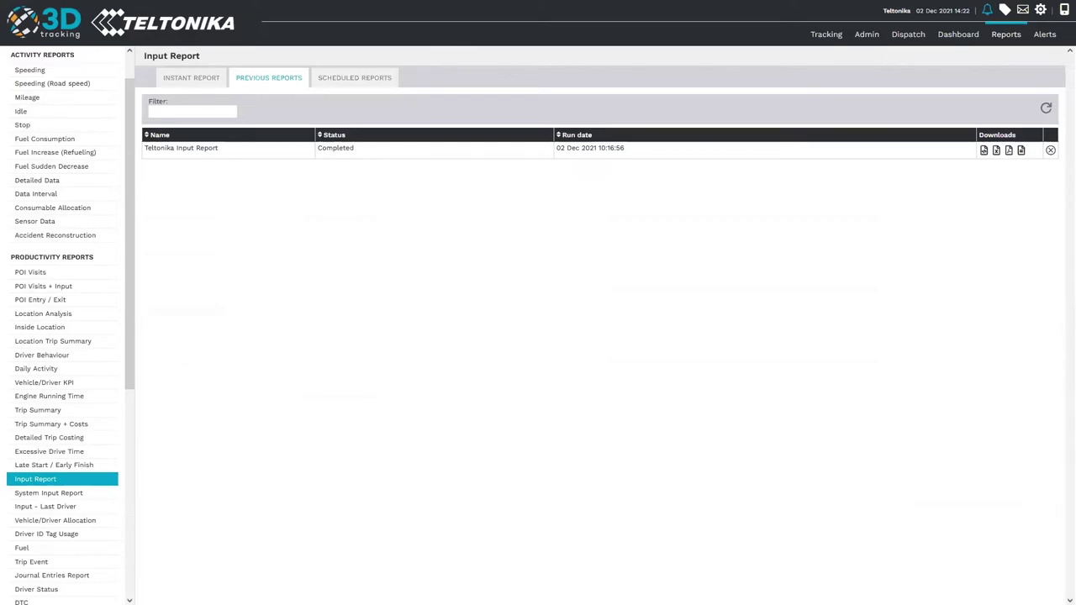
pyautogui.click(51, 221)
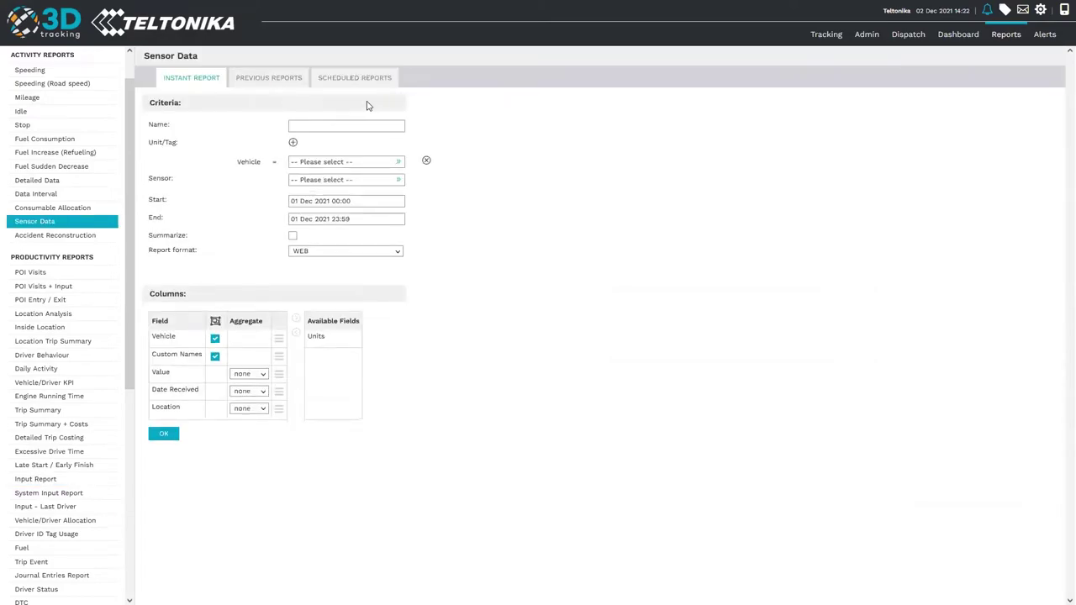
pyautogui.click(270, 78)
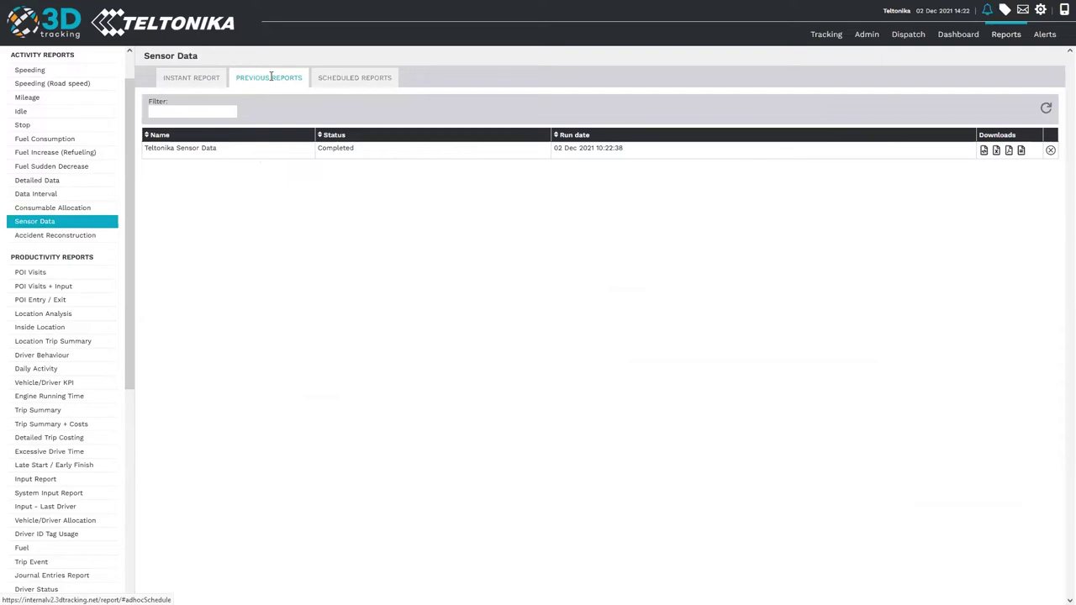
# View the Teltonika Sensor Data report in web format and sort the Distance to Vehicle in Front readings by value, ascending
pyautogui.click(569, 149)
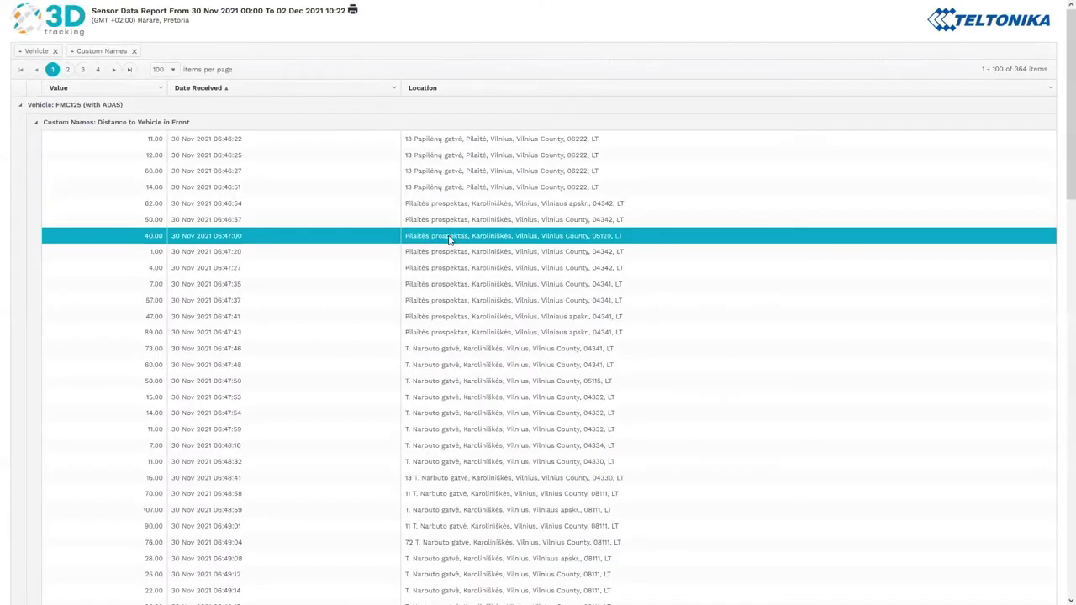
pyautogui.click(132, 89)
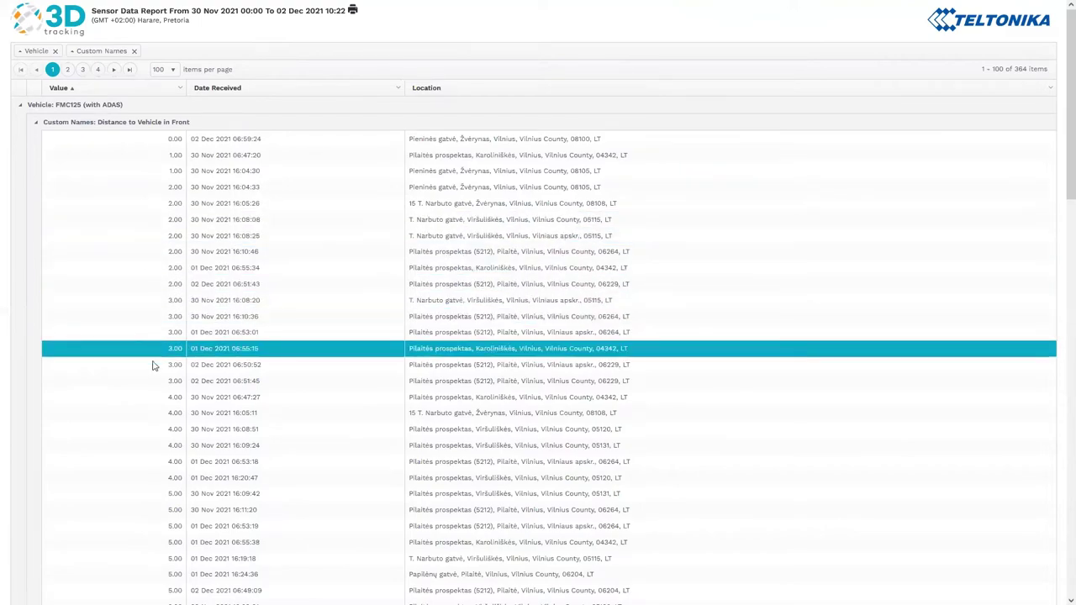
pyautogui.scroll(-1, 152, 365)
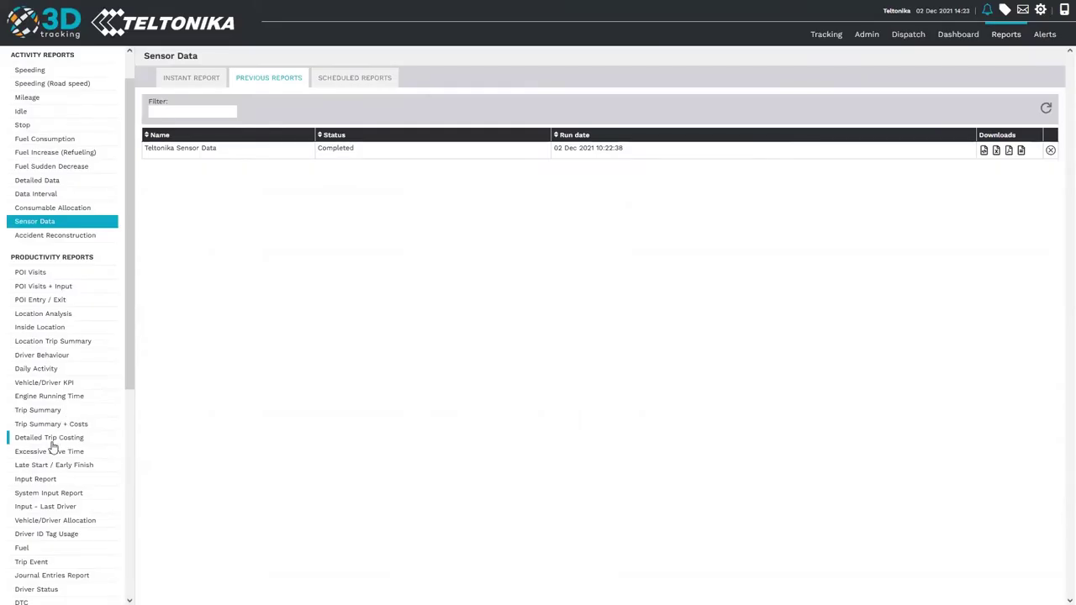
# Open the Compound Report and show its previously run reports
pyautogui.scroll(-5, 52, 443)
pyautogui.click(57, 587)
pyautogui.click(270, 80)
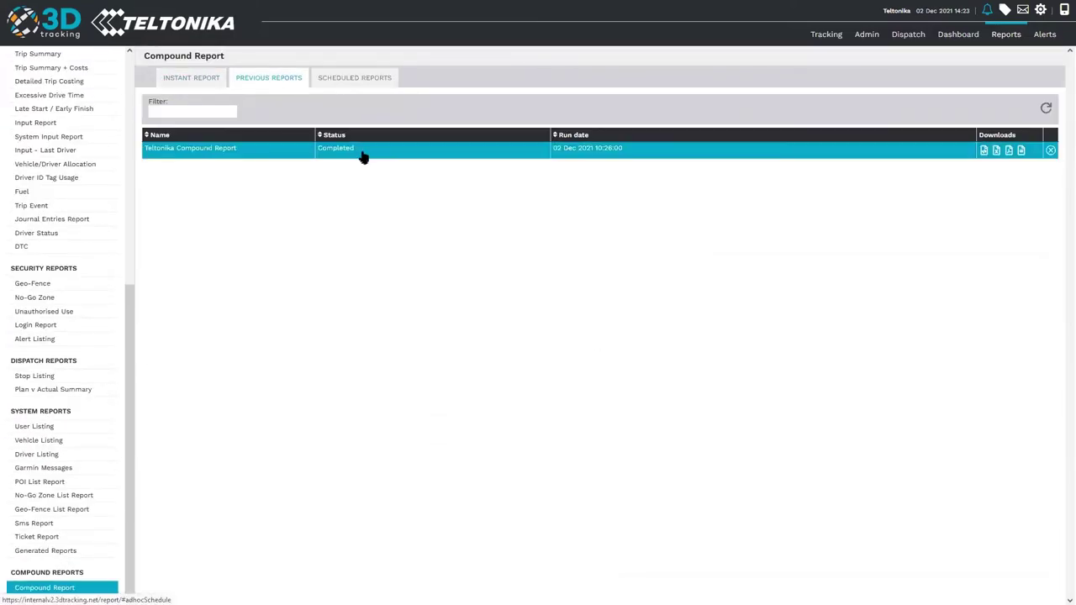
# Review the Teltonika Compound Report's criteria: active inputs/outputs, sensor variance and speed above
pyautogui.click(361, 154)
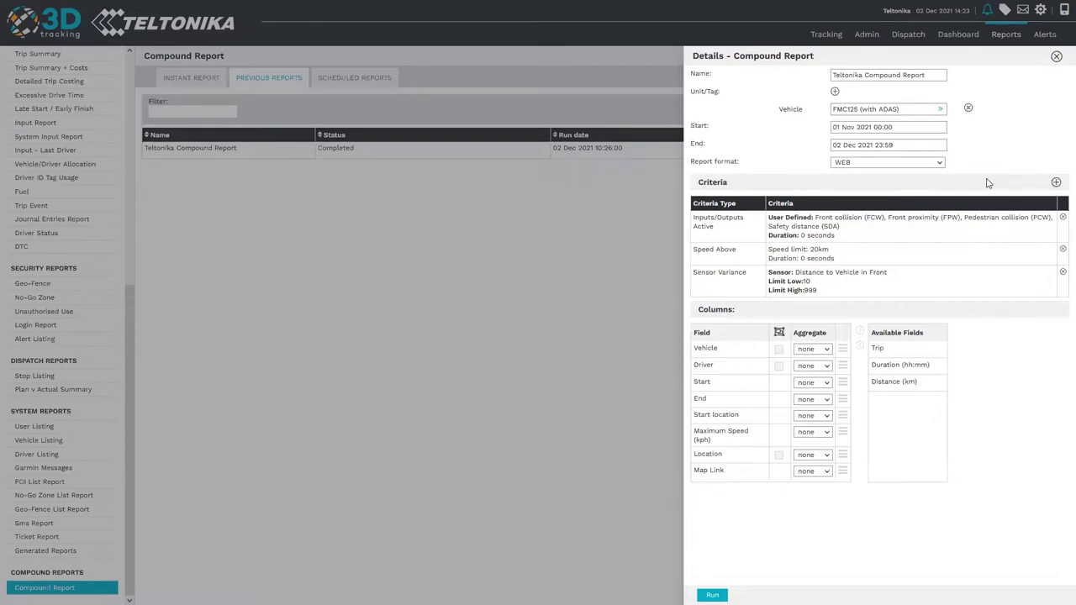
pyautogui.click(963, 231)
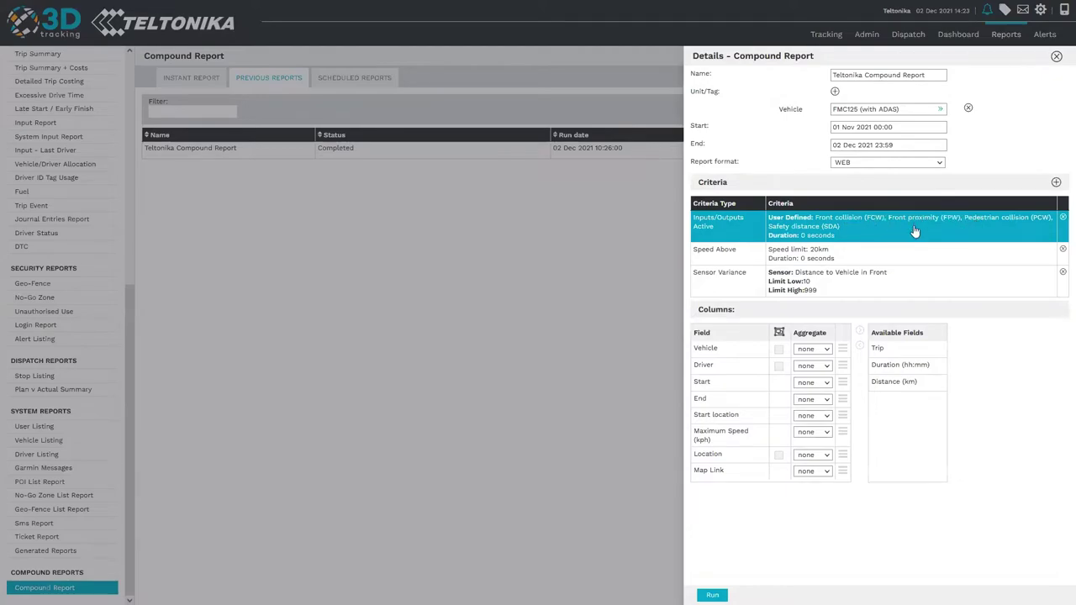
pyautogui.click(889, 285)
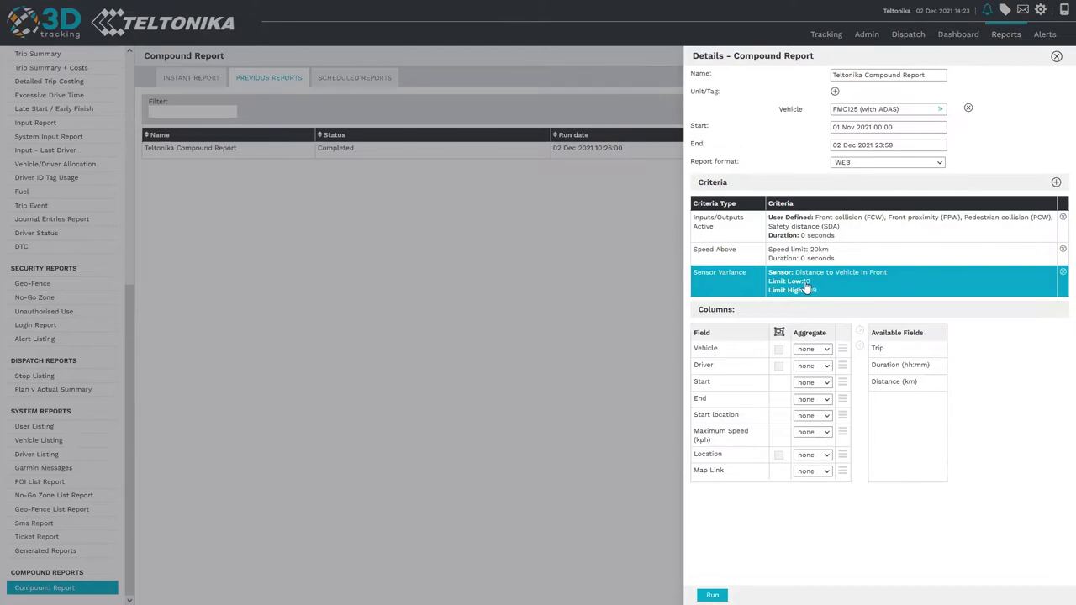
pyautogui.click(812, 256)
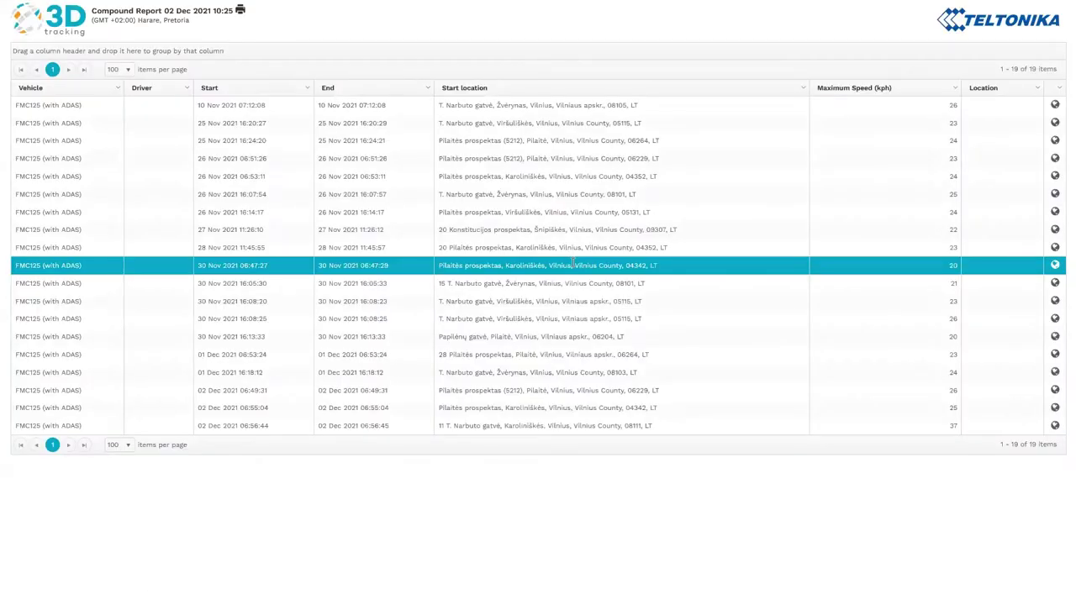
# Go through the events in the Compound web report and show the map location of the 10 Nov 2021 07:12:08 event
pyautogui.click(251, 102)
pyautogui.press('Down')
pyautogui.press('Down')
pyautogui.press('Down')
pyautogui.press('Down')
pyautogui.press('Down')
pyautogui.press('Down')
pyautogui.press('Down')
pyautogui.press('Down')
pyautogui.press('Down')
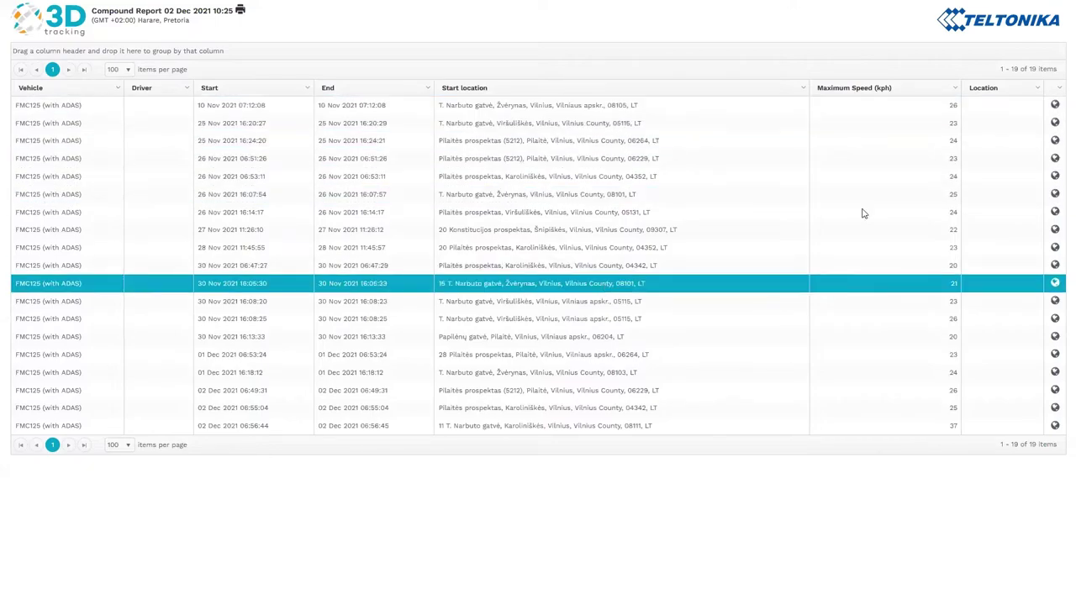
pyautogui.click(1055, 105)
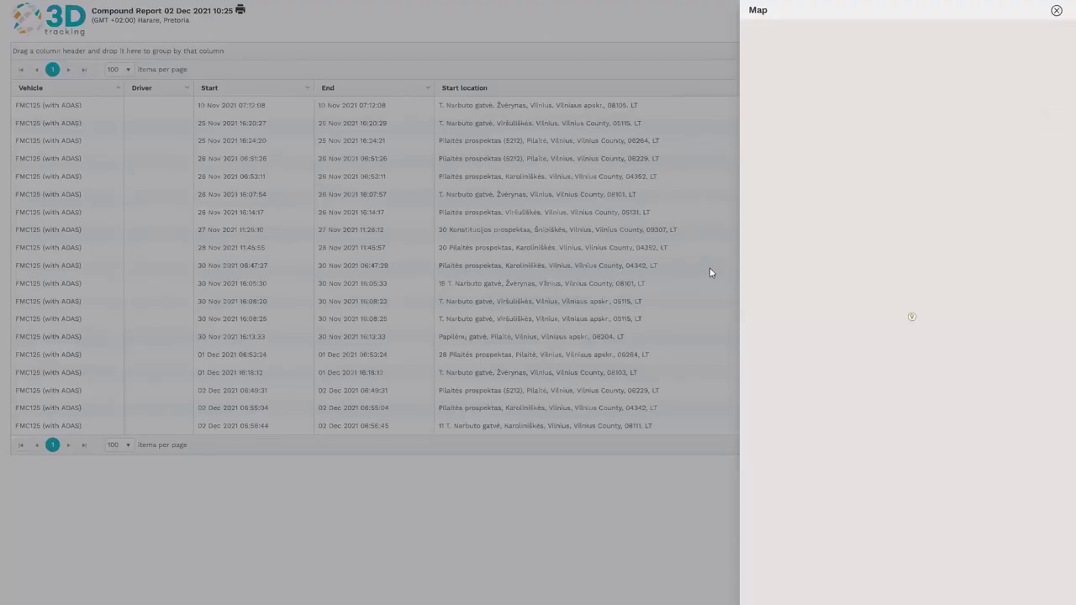
pyautogui.click(908, 313)
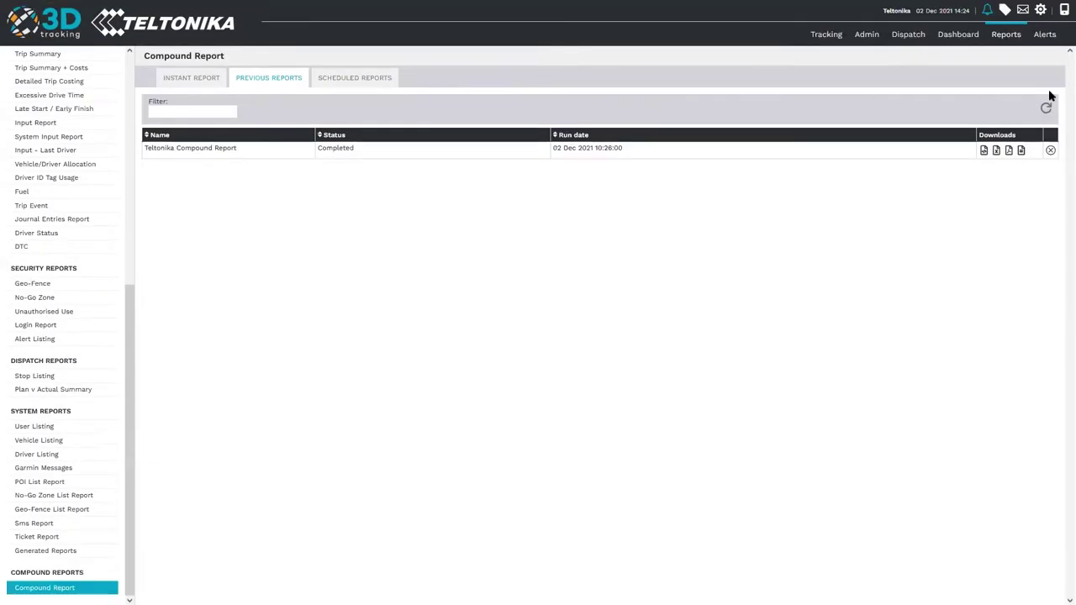
# Open the list of all alerts, review the SDA/PCW/FCW/FPW Input/Output Alert's settings, and close them without changes
pyautogui.click(1046, 35)
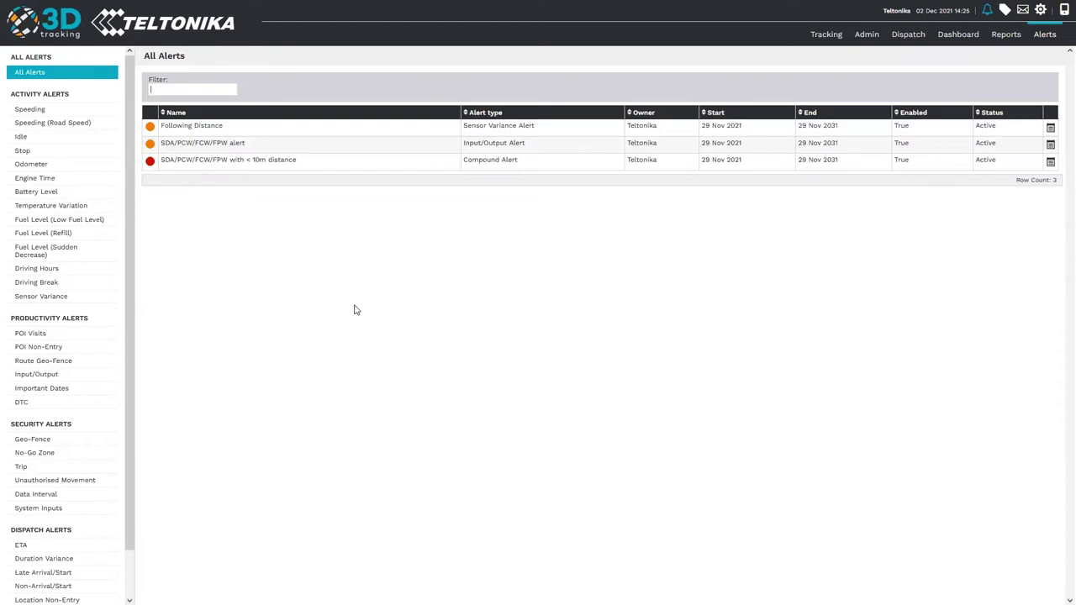
pyautogui.click(507, 148)
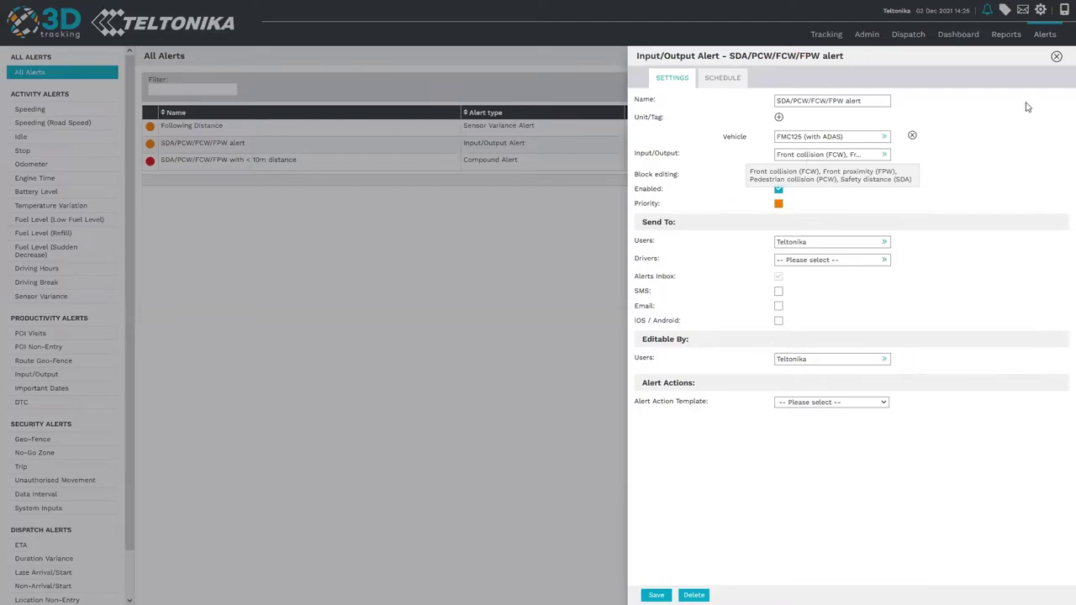
pyautogui.click(1055, 57)
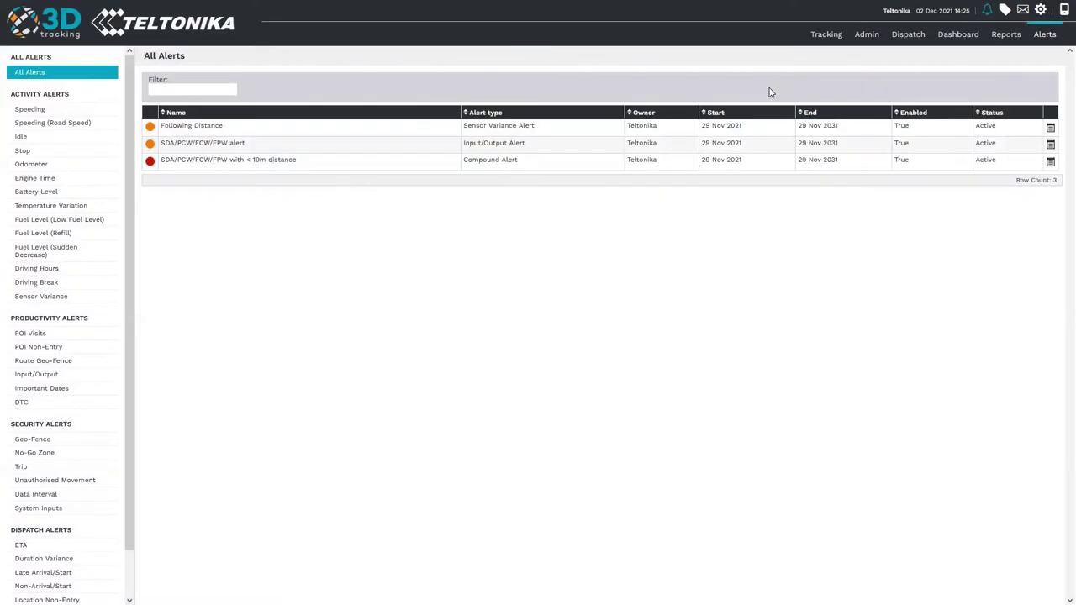
# Review the settings of the Following Distance alert and the "SDA/PCW/FCW/FPW with < 10m distance" compound alert, closing each without changes
pyautogui.click(460, 126)
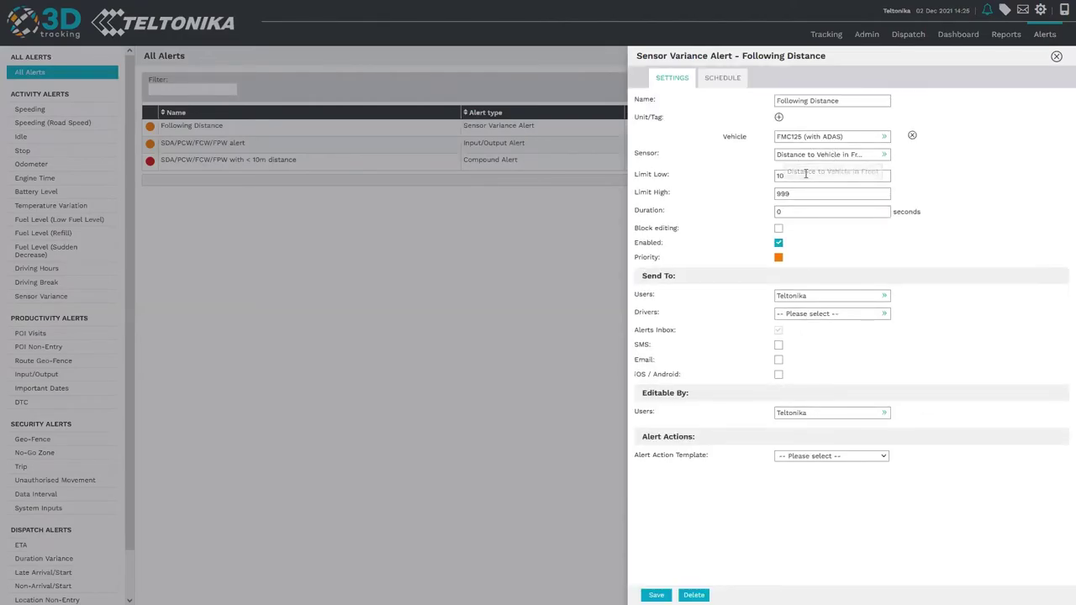
pyautogui.click(1056, 57)
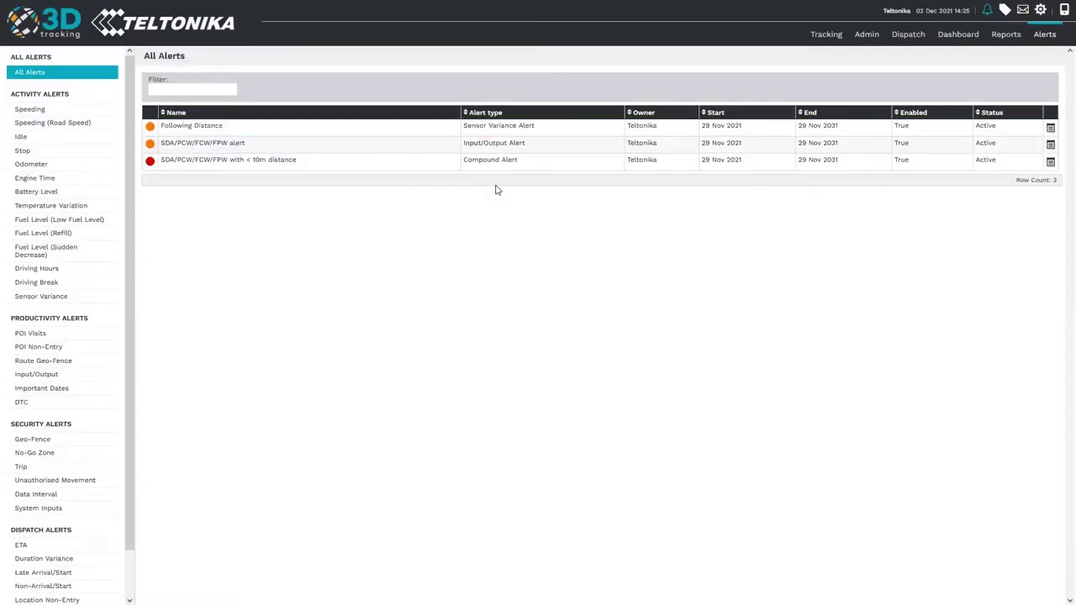
pyautogui.click(493, 163)
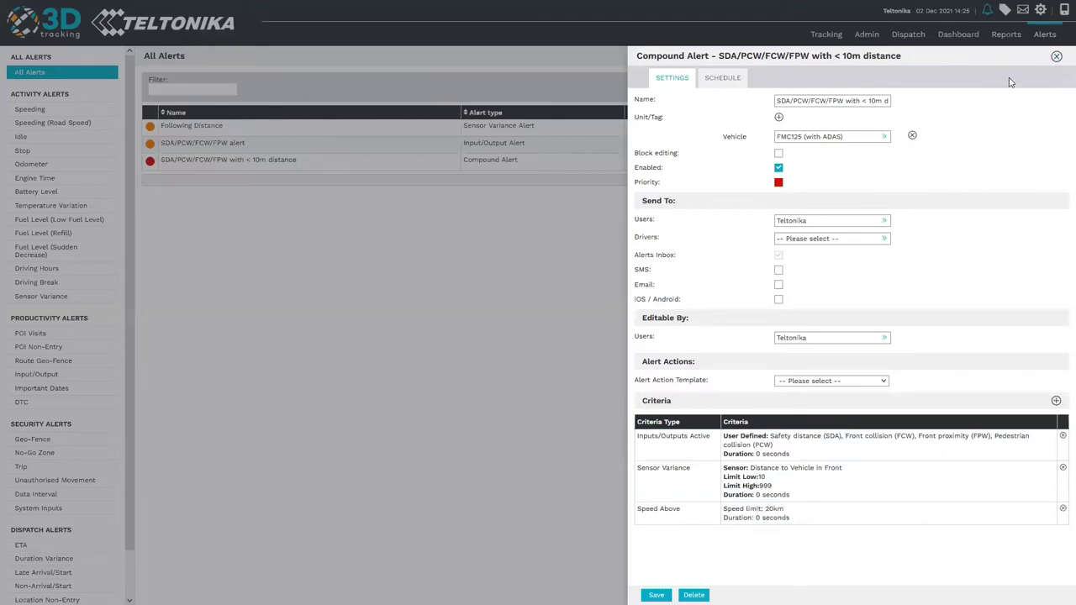
pyautogui.click(1057, 57)
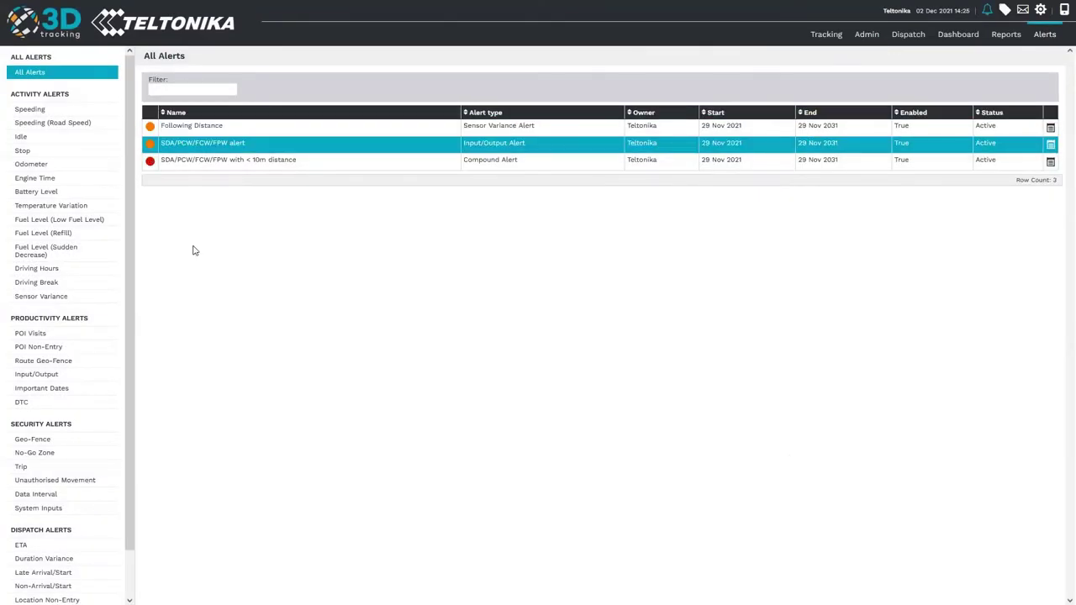
# Show today's triggered alerts and open the details of the SDA/PCW/FCW/FPW alert created 02 Dec 2021 06:56:00
pyautogui.click(987, 12)
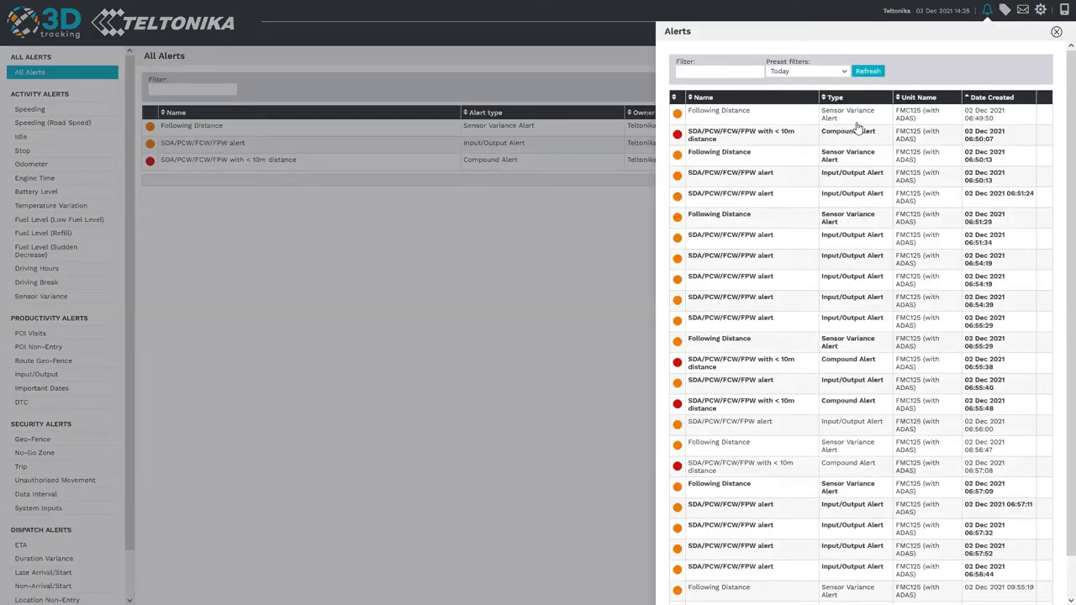
pyautogui.click(756, 178)
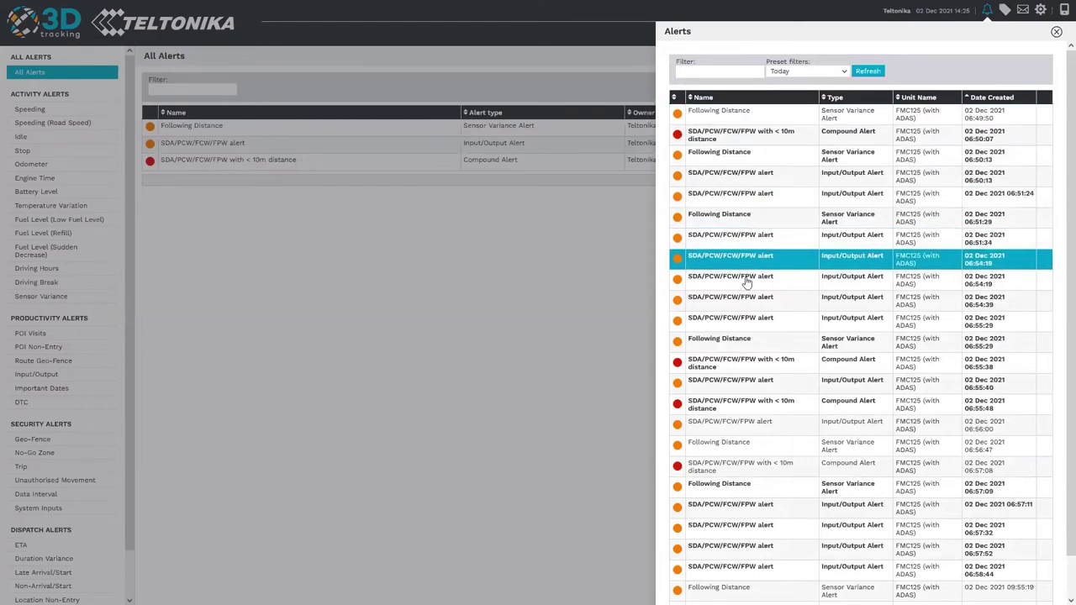
pyautogui.click(735, 429)
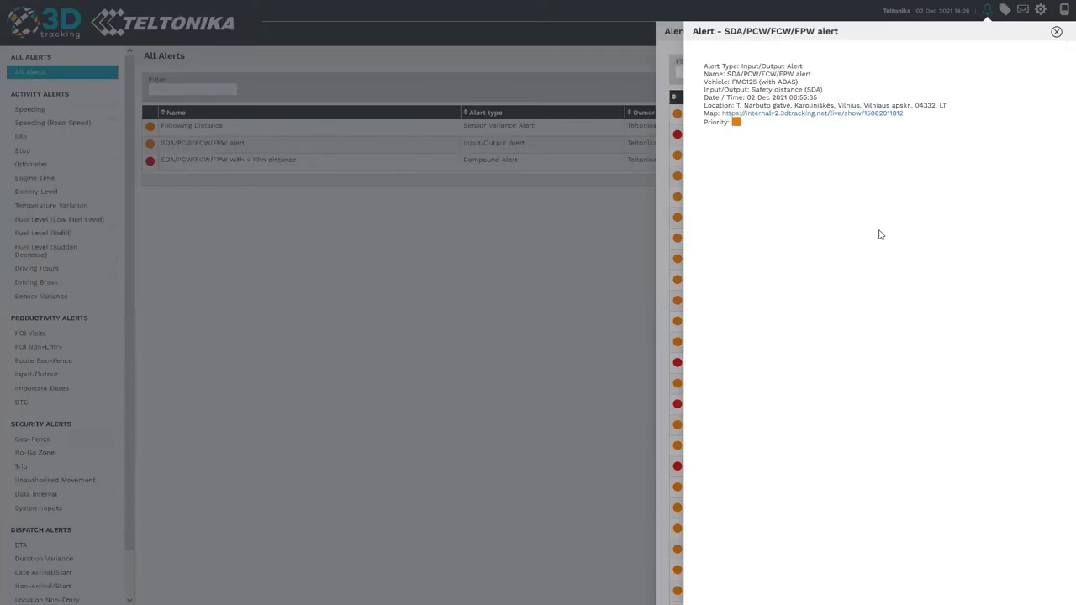
# Follow the alert's map link and inspect the active input in the vehicle's information popup on the map
pyautogui.click(823, 113)
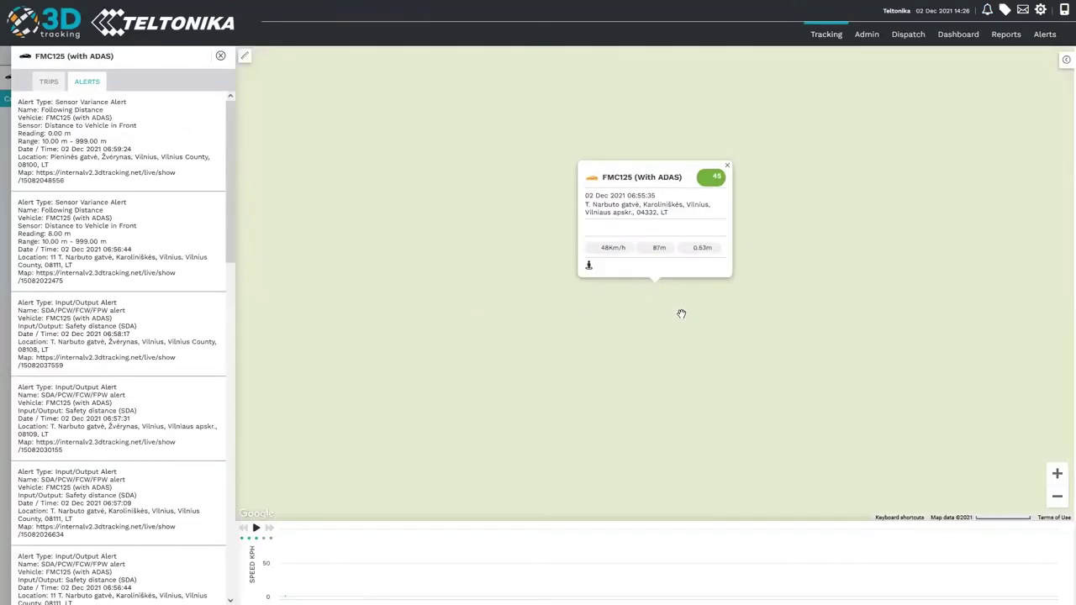
pyautogui.scroll(3, 658, 287)
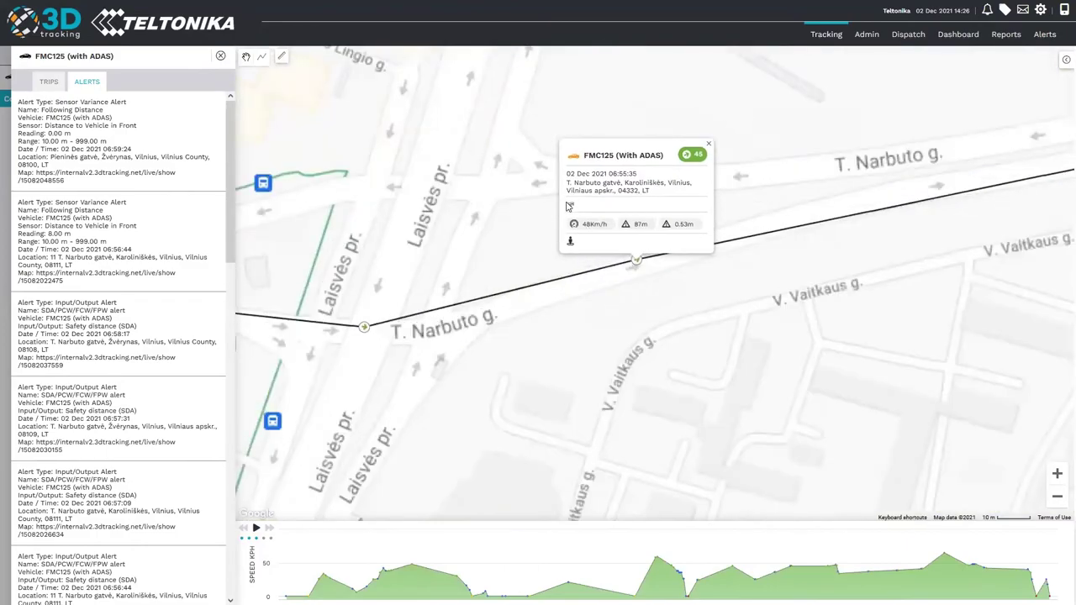
pyautogui.moveTo(555, 189)
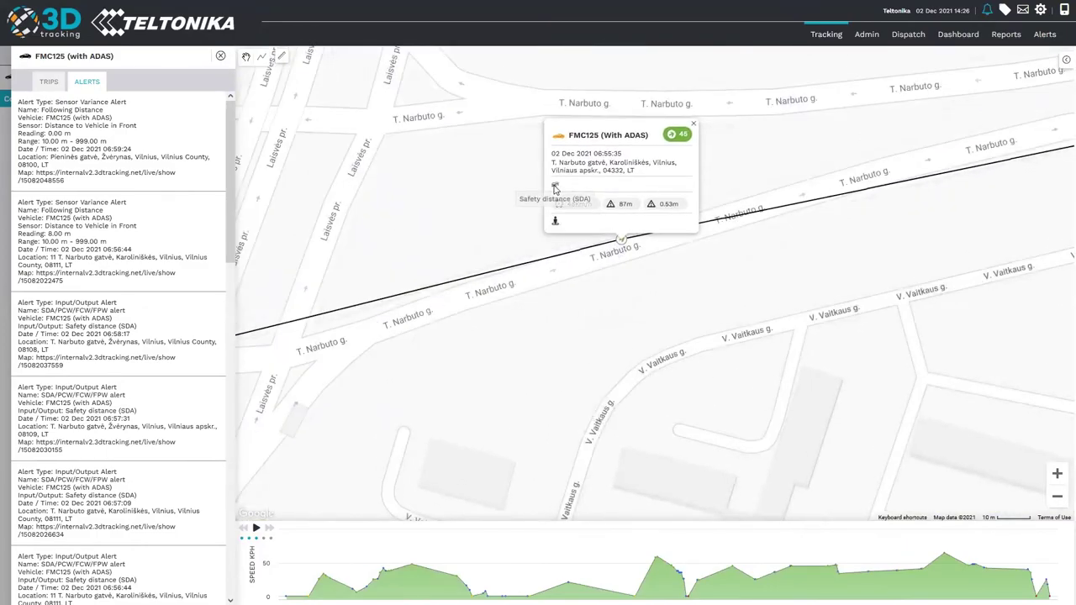